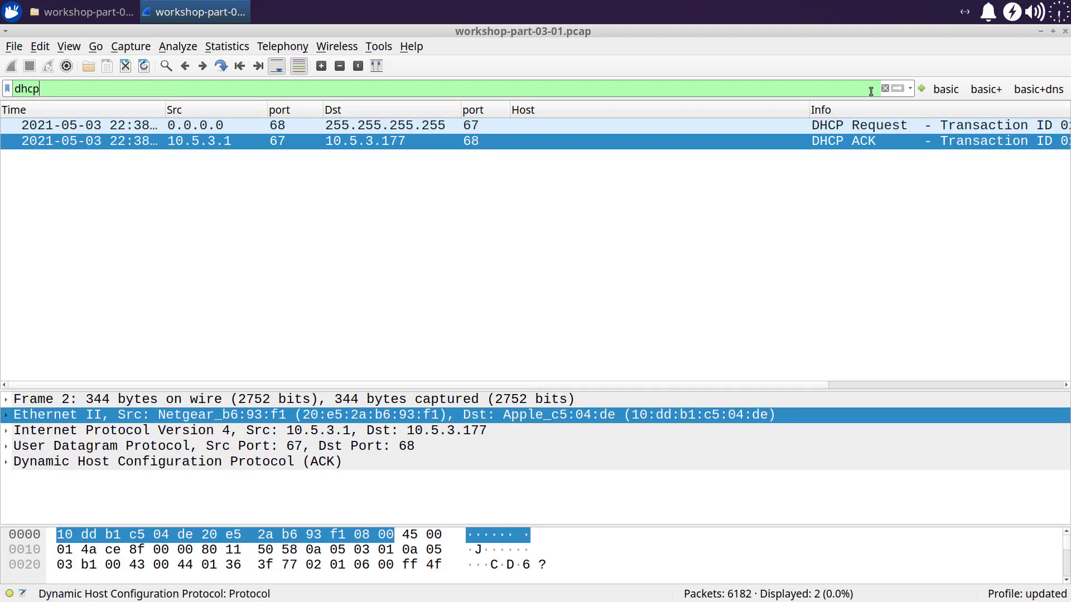
Hide the Host column and widen the Time column to fit the full timestamps, with the DHCP Request packet selected
{"action": "right_click", "coordinate": [639, 109]}
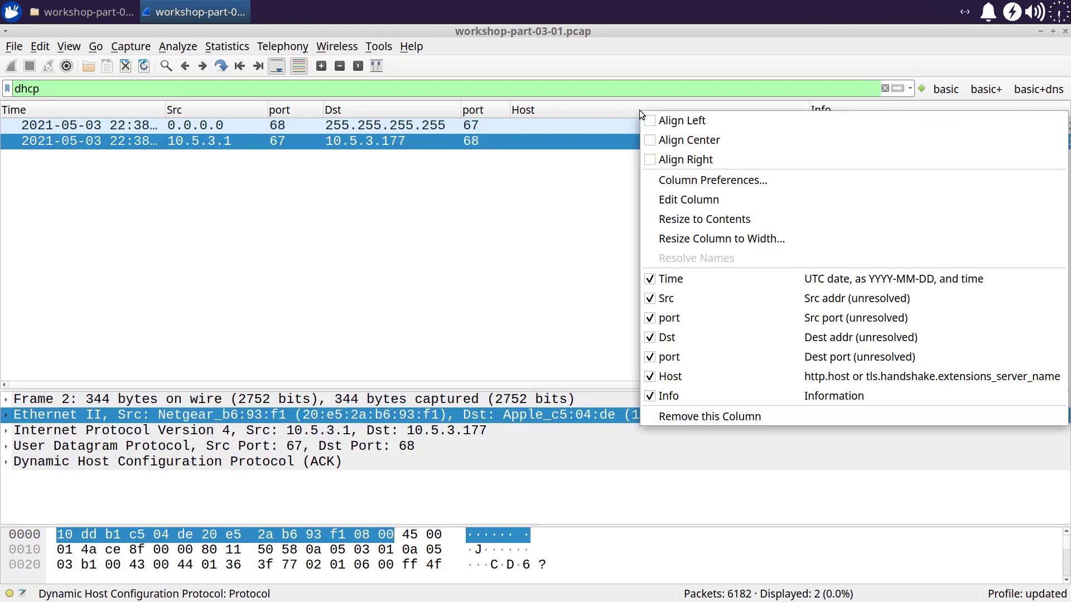
{"action": "left_click", "coordinate": [694, 376]}
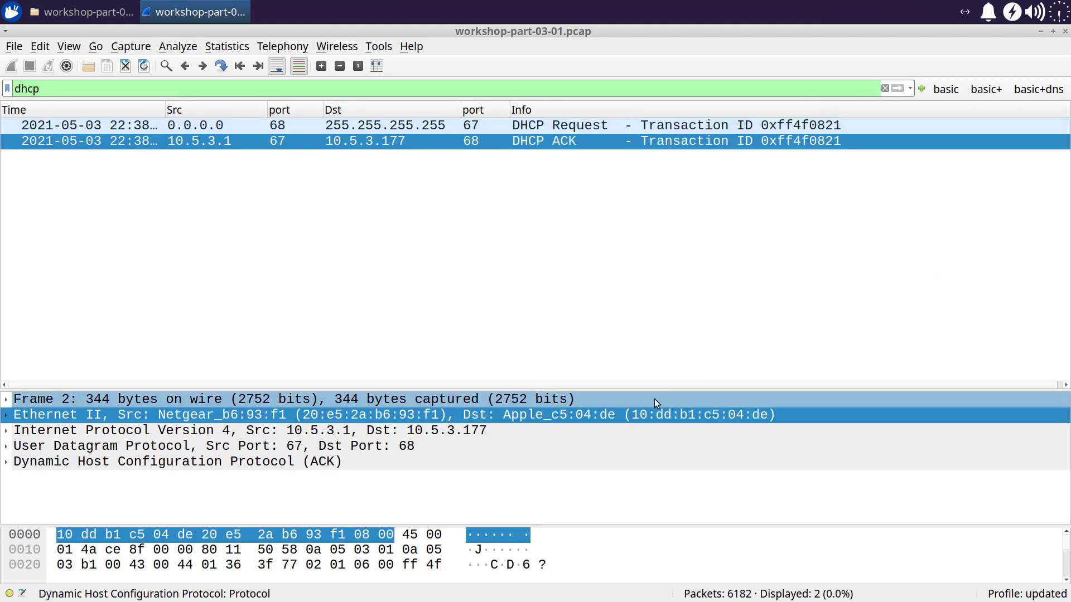
{"action": "left_click_drag", "start_coordinate": [655, 388], "coordinate": [659, 244]}
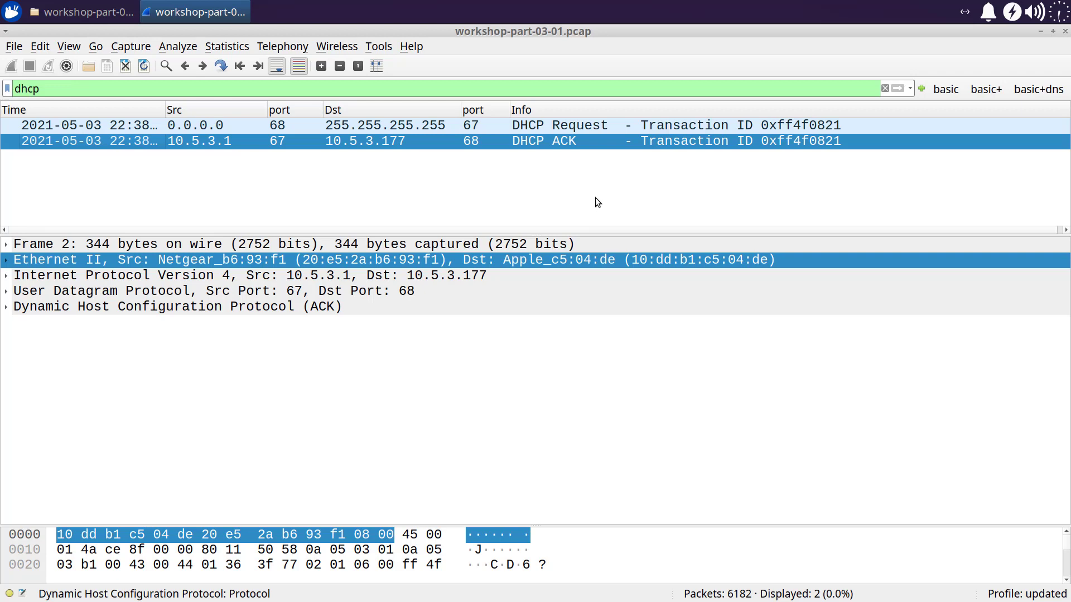
{"action": "left_click", "coordinate": [586, 127]}
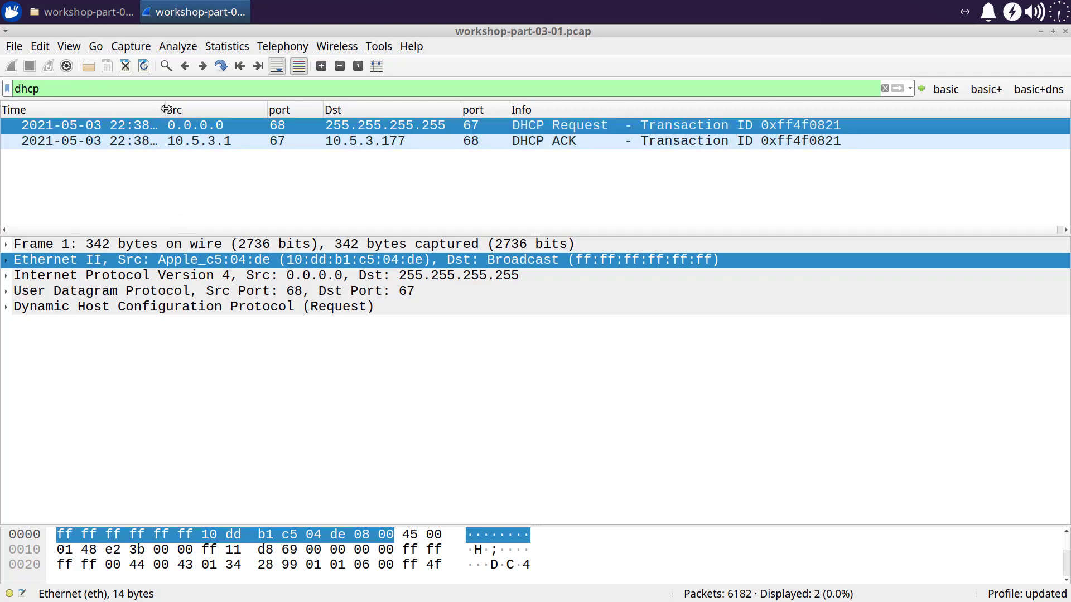
{"action": "left_click_drag", "start_coordinate": [166, 109], "coordinate": [203, 108]}
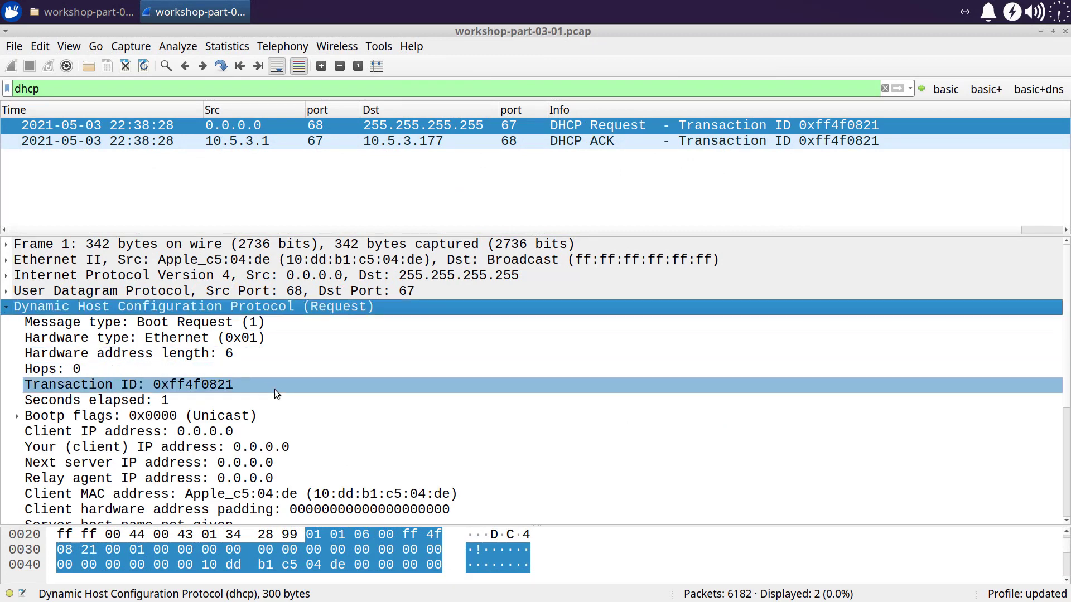
In the DHCP Request details, examine the Requested IP Address option, then expand Option (12) Host Name and select its host name value
{"action": "scroll", "coordinate": [270, 391], "scroll_direction": "down", "scroll_amount": 2}
{"action": "scroll", "coordinate": [270, 391], "scroll_direction": "down", "scroll_amount": 2}
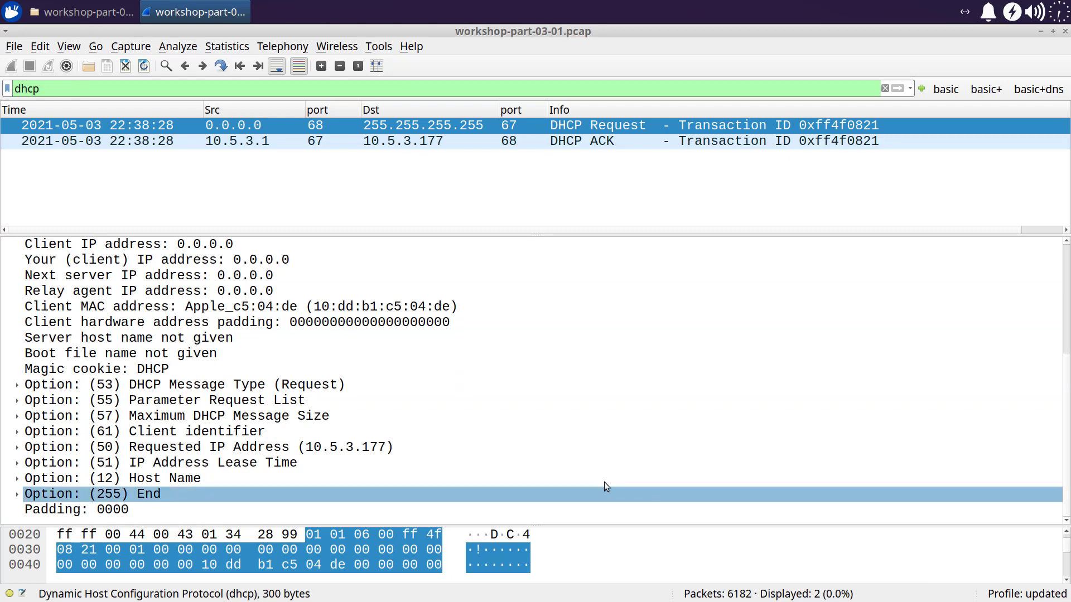
{"action": "left_click", "coordinate": [499, 448]}
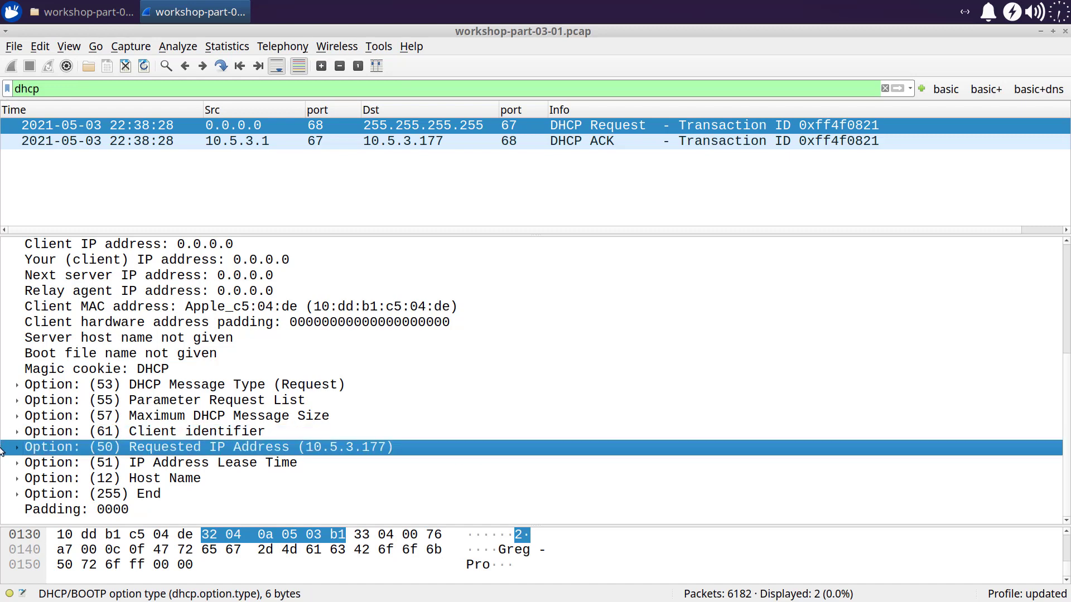
{"action": "left_click", "coordinate": [17, 479]}
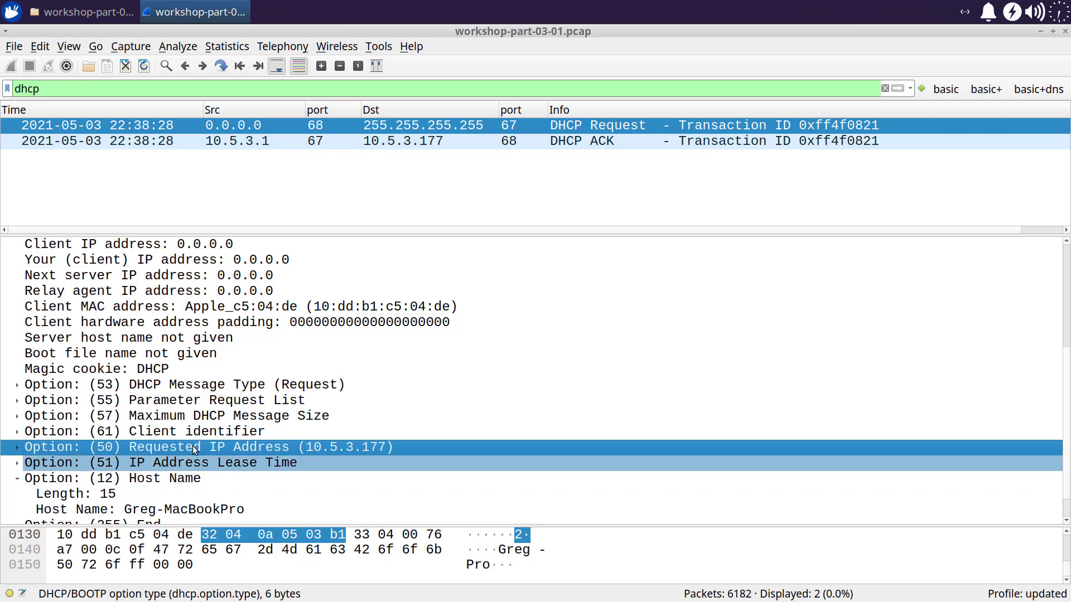
{"action": "scroll", "coordinate": [192, 446], "scroll_direction": "down", "scroll_amount": 1}
{"action": "left_click", "coordinate": [225, 480]}
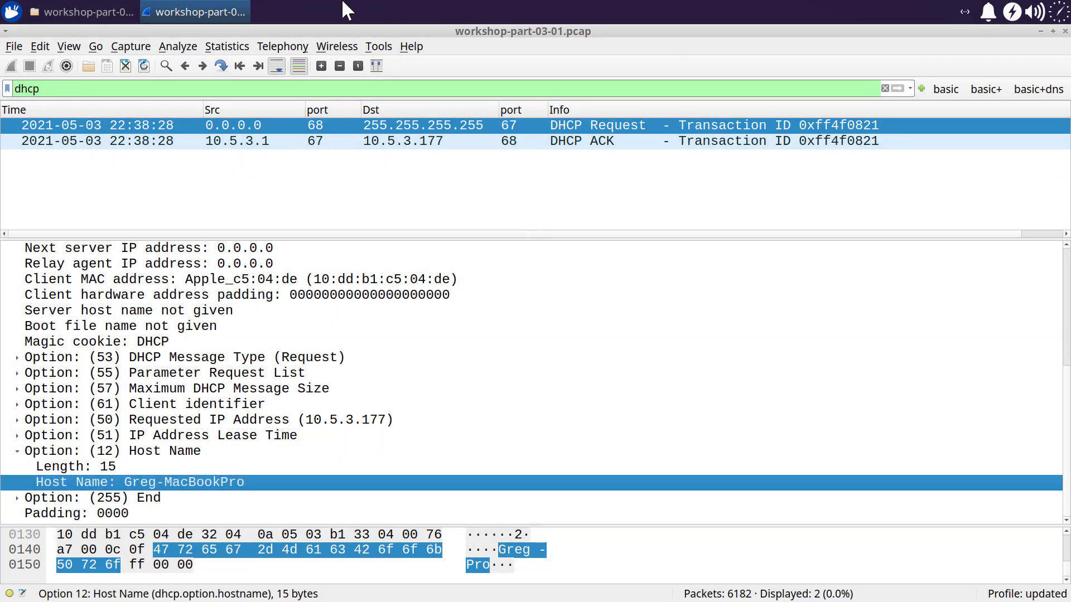
Filter the capture with nbns and enlarge the packet list to inspect the NetBIOS name registration packets
{"action": "triple_click", "coordinate": [255, 85]}
{"action": "type", "text": "nbns"}
{"action": "key", "text": "Return"}
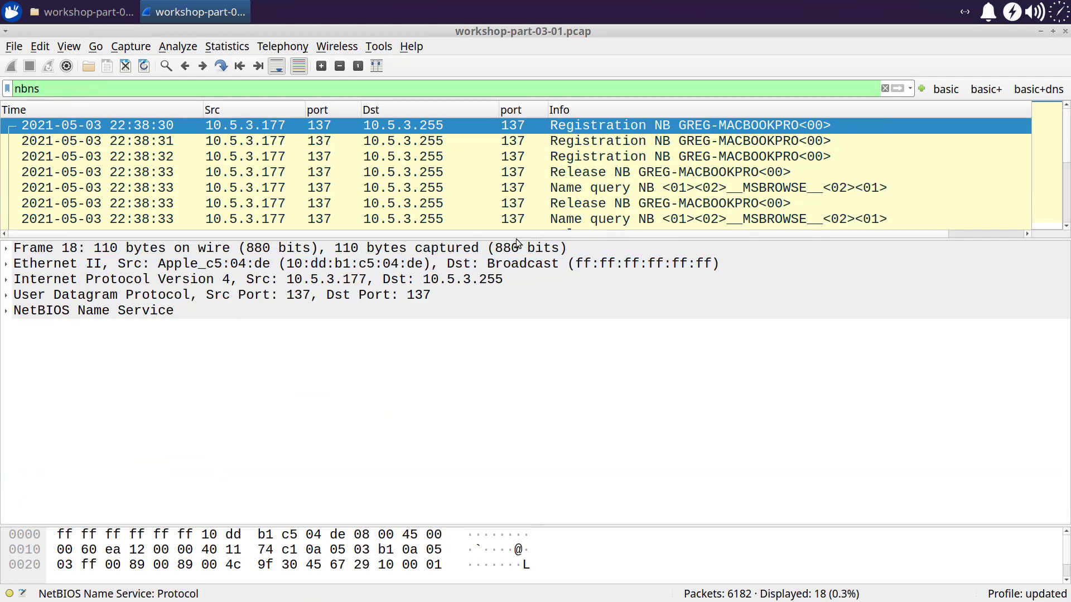
{"action": "left_click_drag", "start_coordinate": [494, 238], "coordinate": [495, 435]}
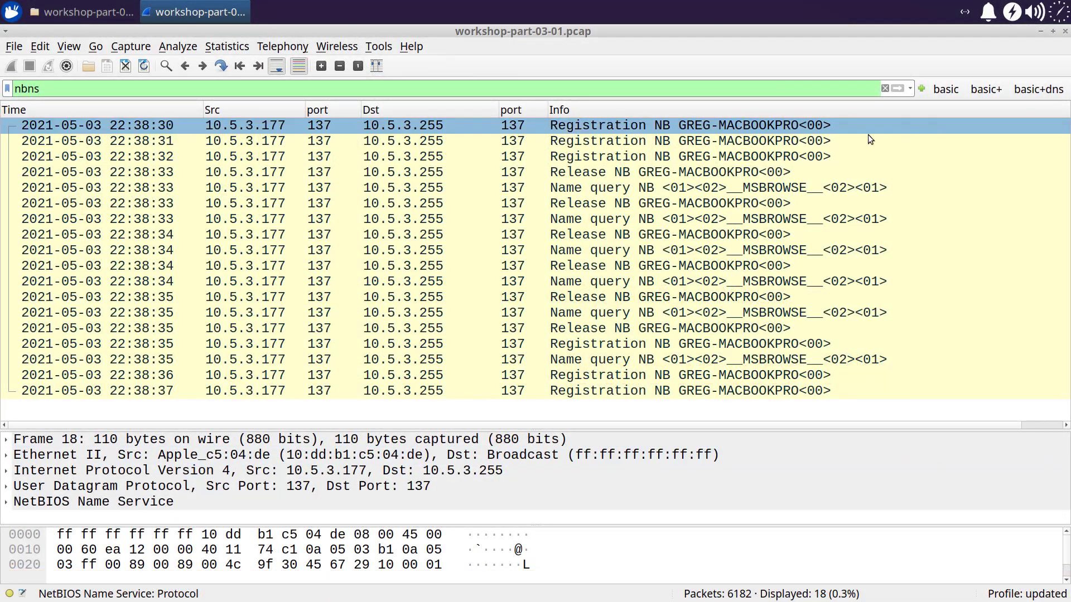
{"action": "left_click", "coordinate": [842, 142]}
{"action": "left_click", "coordinate": [826, 158]}
{"action": "left_click", "coordinate": [829, 128]}
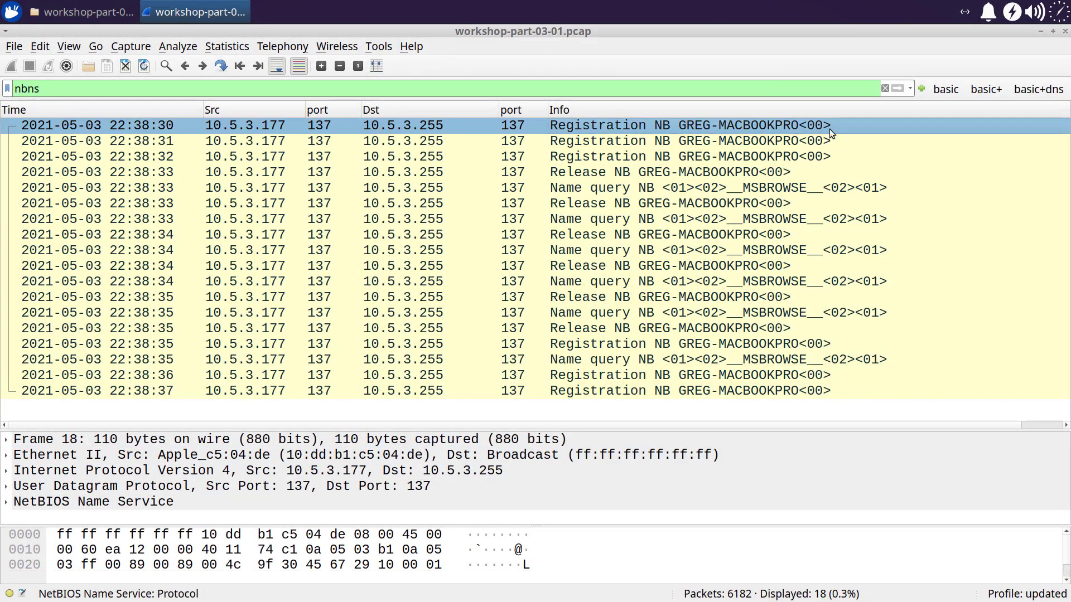
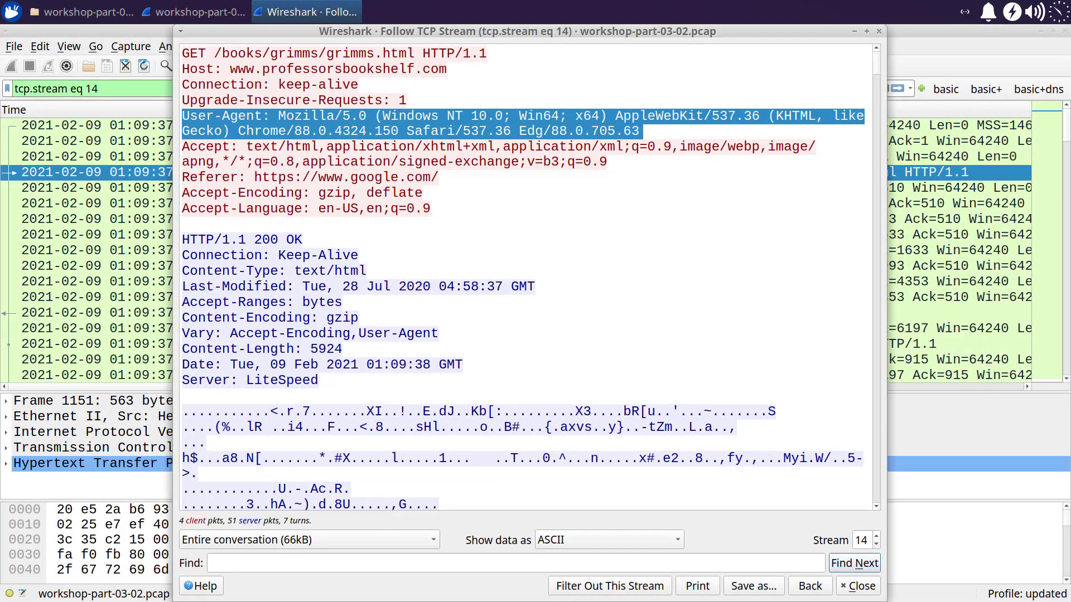
Close the followed stream and the current capture, and open workshop-part-03-03.pcap in Wireshark
{"action": "left_click", "coordinate": [879, 32]}
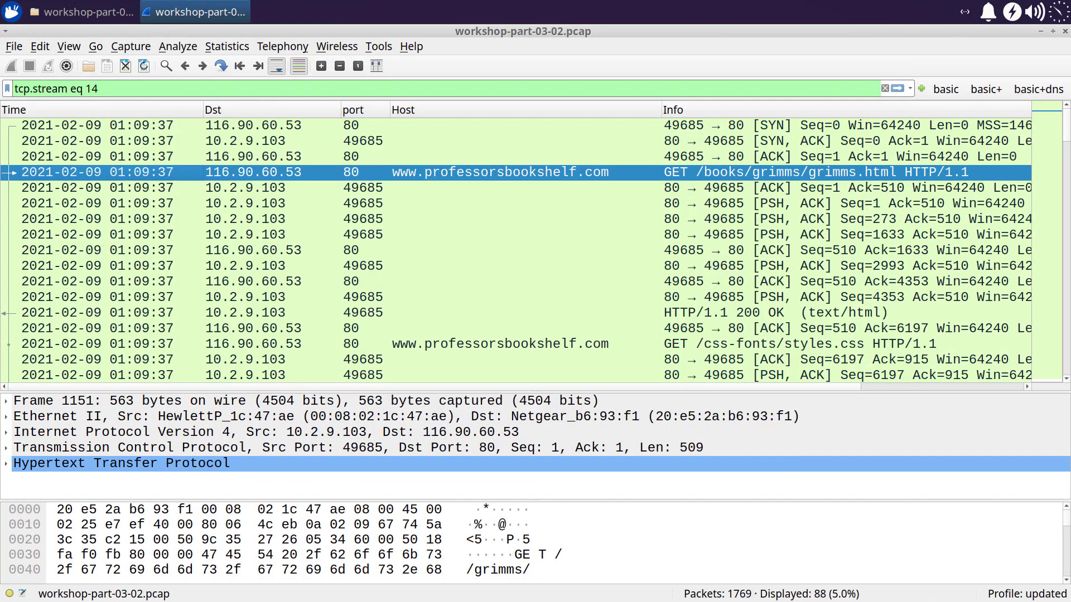
{"action": "left_click", "coordinate": [1065, 31]}
{"action": "left_click", "coordinate": [588, 209]}
{"action": "right_click", "coordinate": [588, 209]}
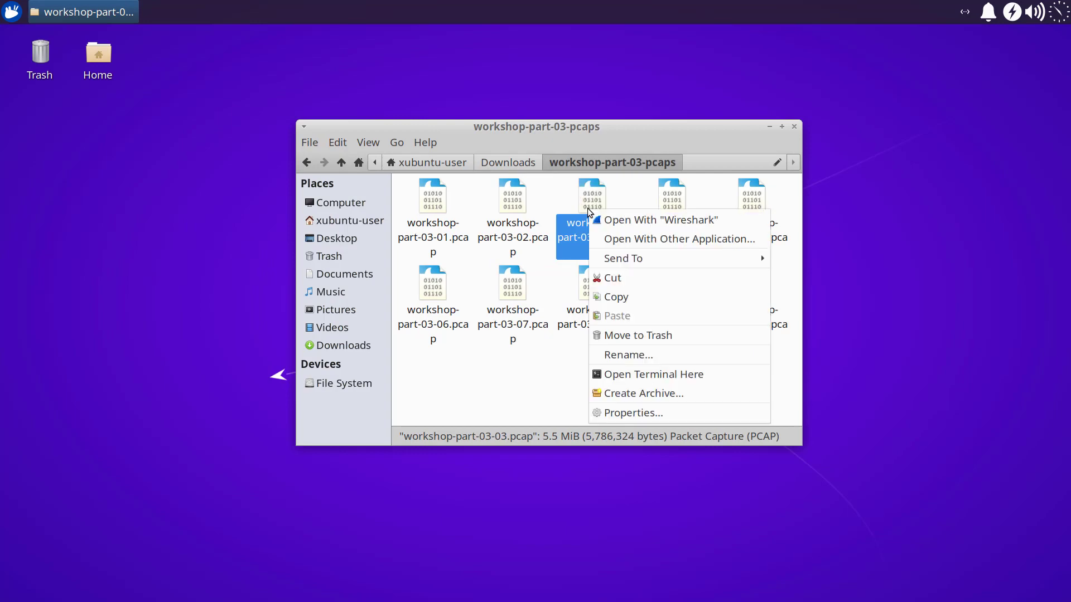
{"action": "left_click", "coordinate": [616, 226]}
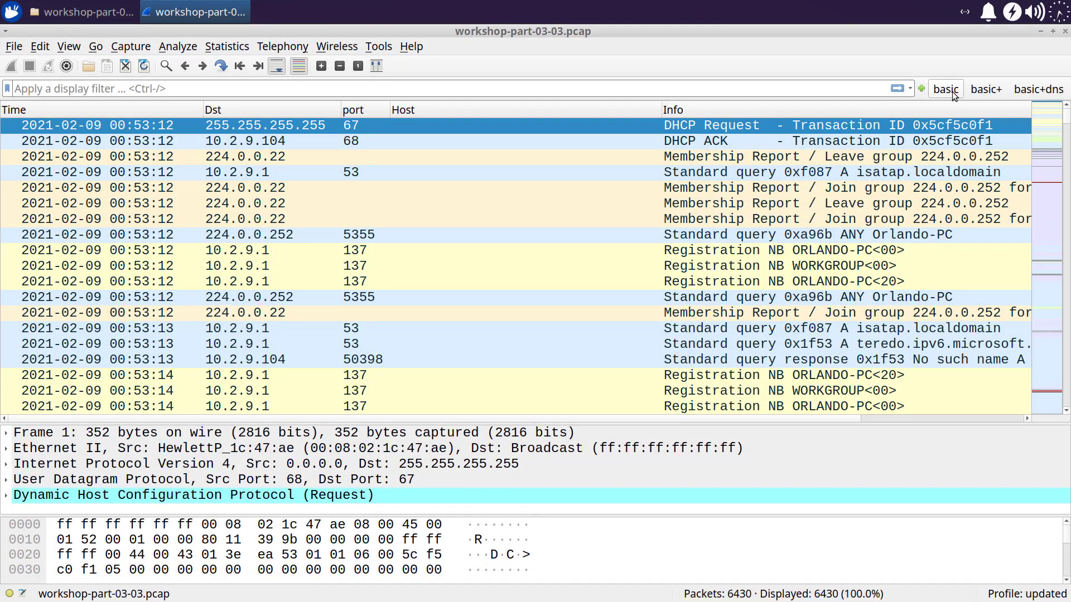
Apply the basic filter, follow the TCP stream of the historyarch.com GET / request, and highlight its User-Agent line
{"action": "left_click", "coordinate": [945, 89]}
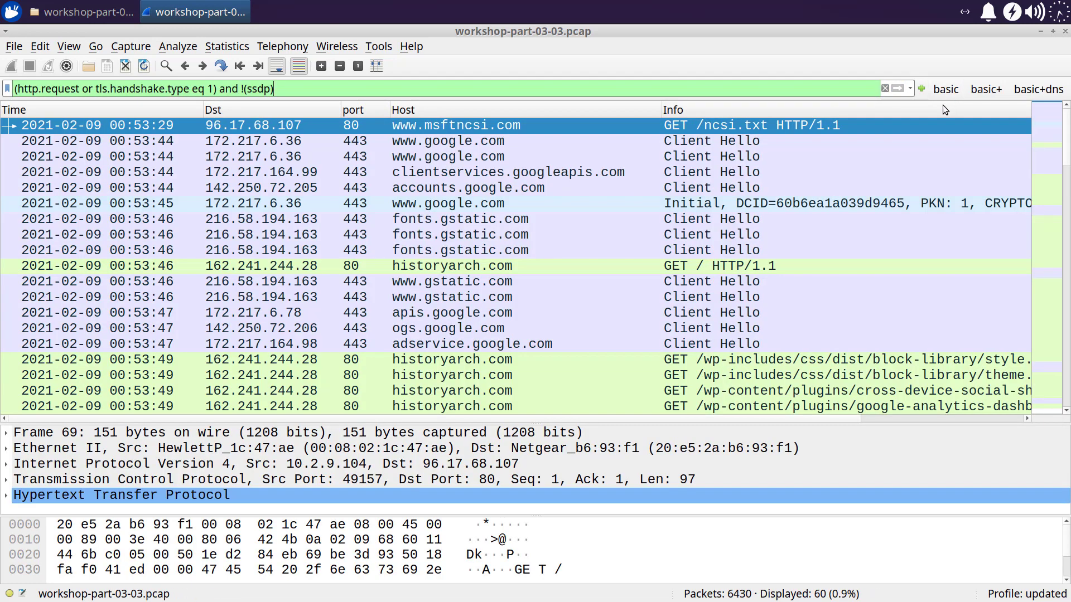
{"action": "left_click", "coordinate": [754, 267]}
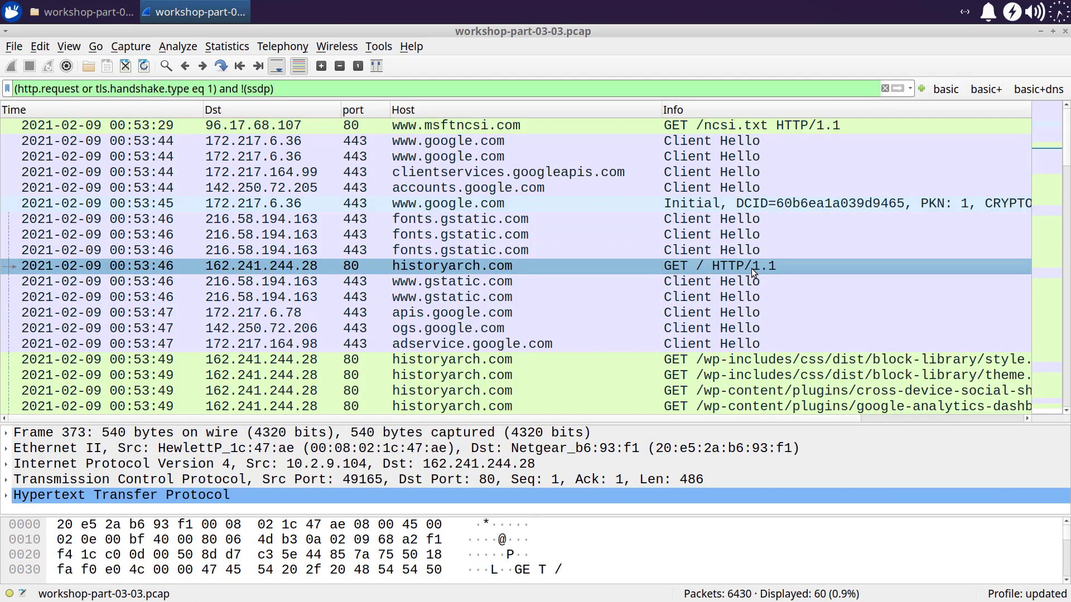
{"action": "right_click", "coordinate": [628, 263]}
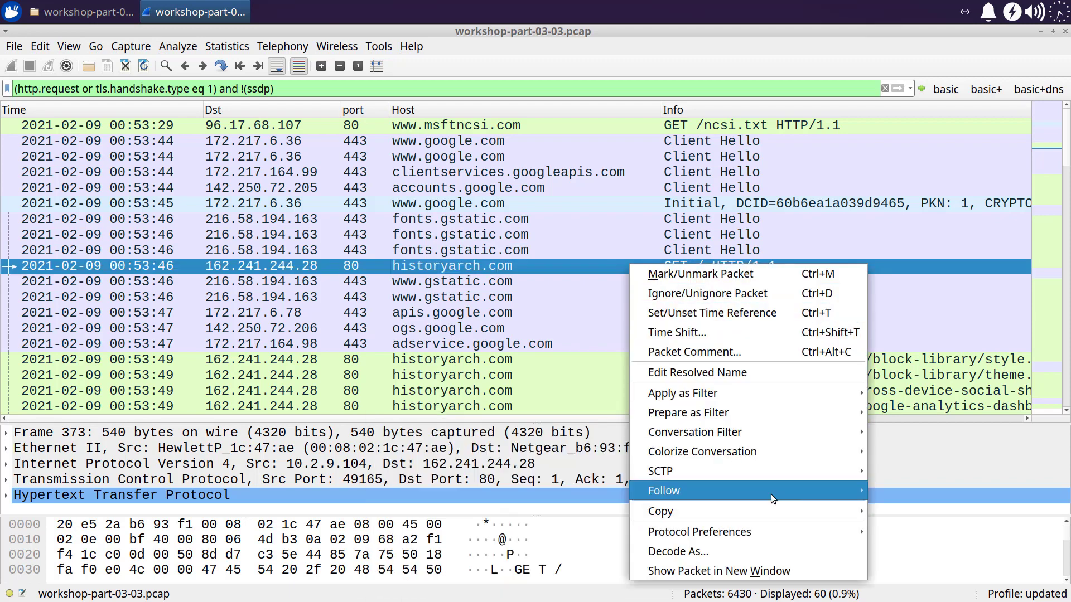
{"action": "mouse_move", "coordinate": [771, 494]}
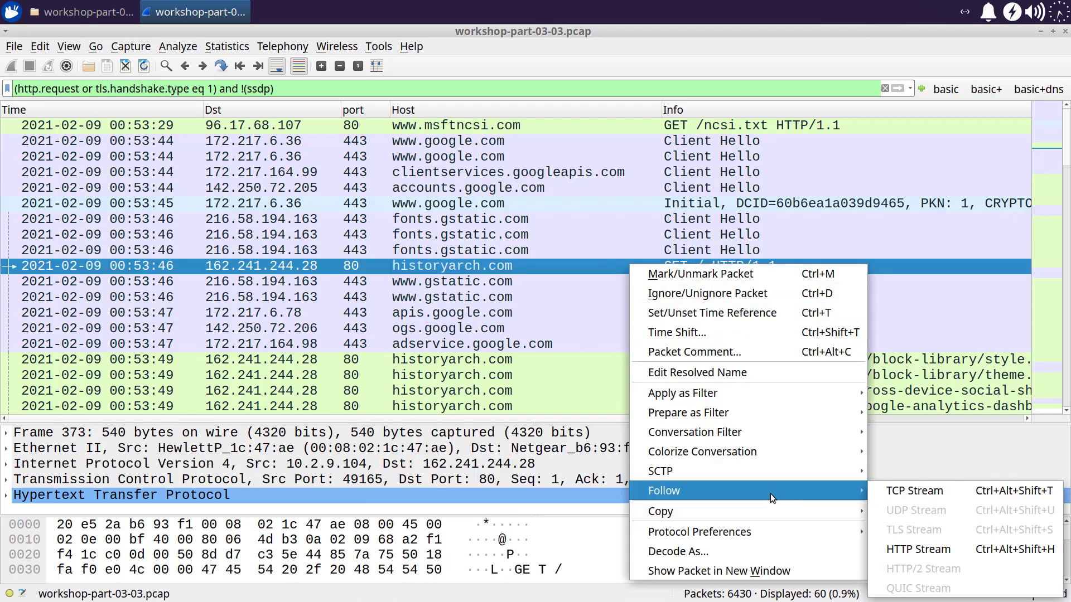
{"action": "left_click", "coordinate": [898, 488]}
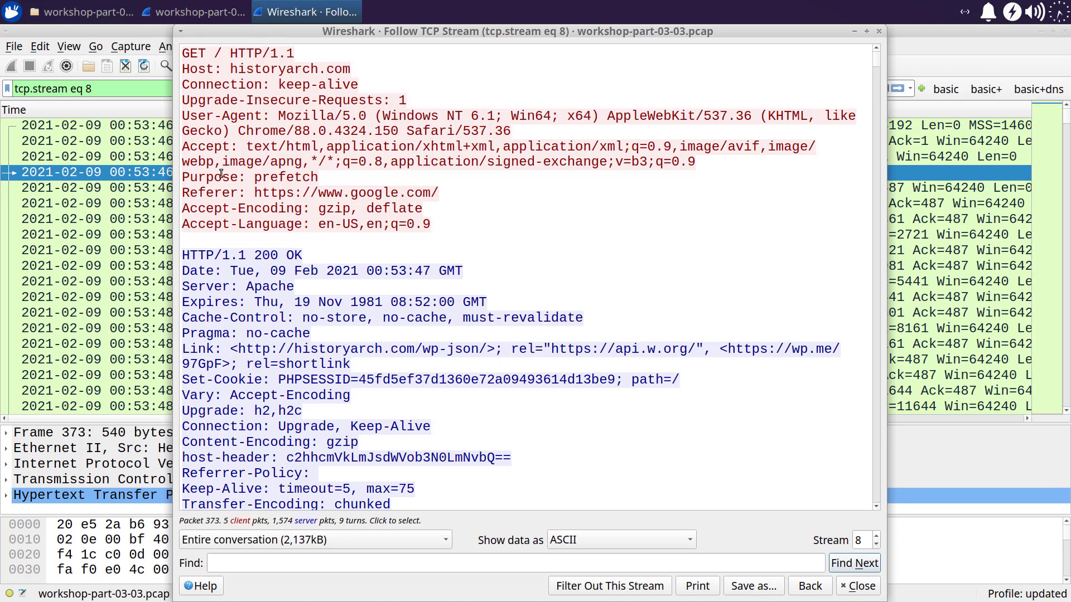
{"action": "left_click_drag", "start_coordinate": [182, 115], "coordinate": [188, 144]}
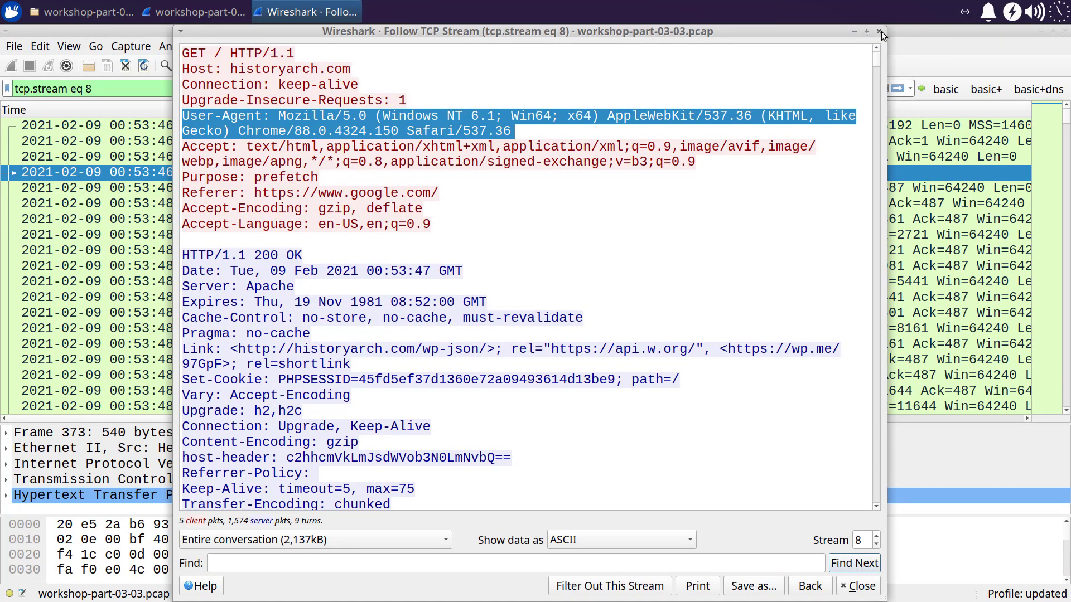
Close the TCP stream window and the current capture, and open workshop-part-03-04.pcap in Wireshark
{"action": "left_click", "coordinate": [879, 31]}
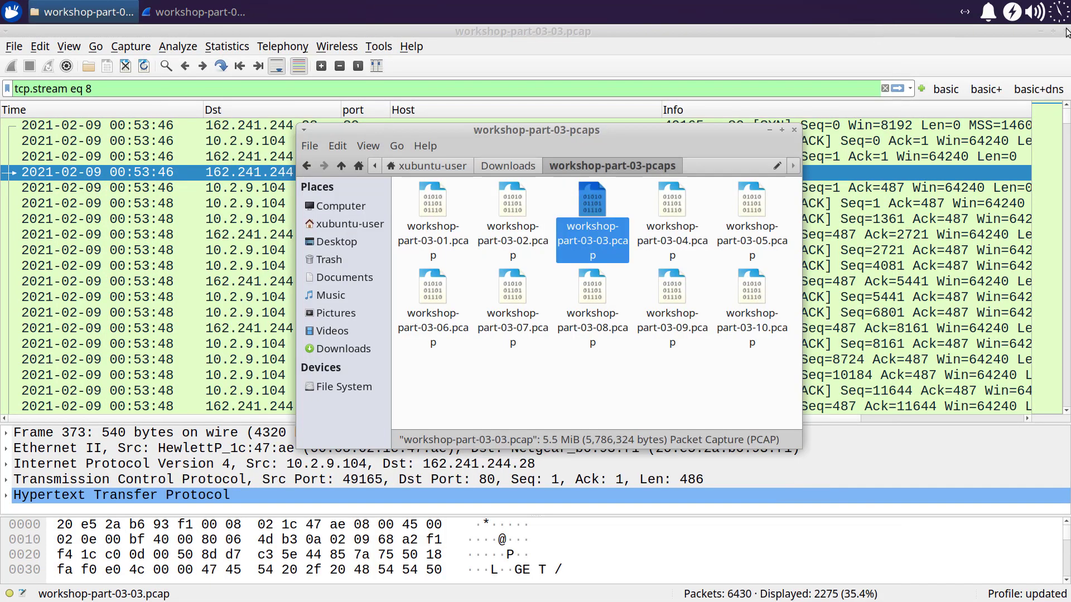
{"action": "left_click", "coordinate": [1064, 31]}
{"action": "left_click", "coordinate": [671, 205]}
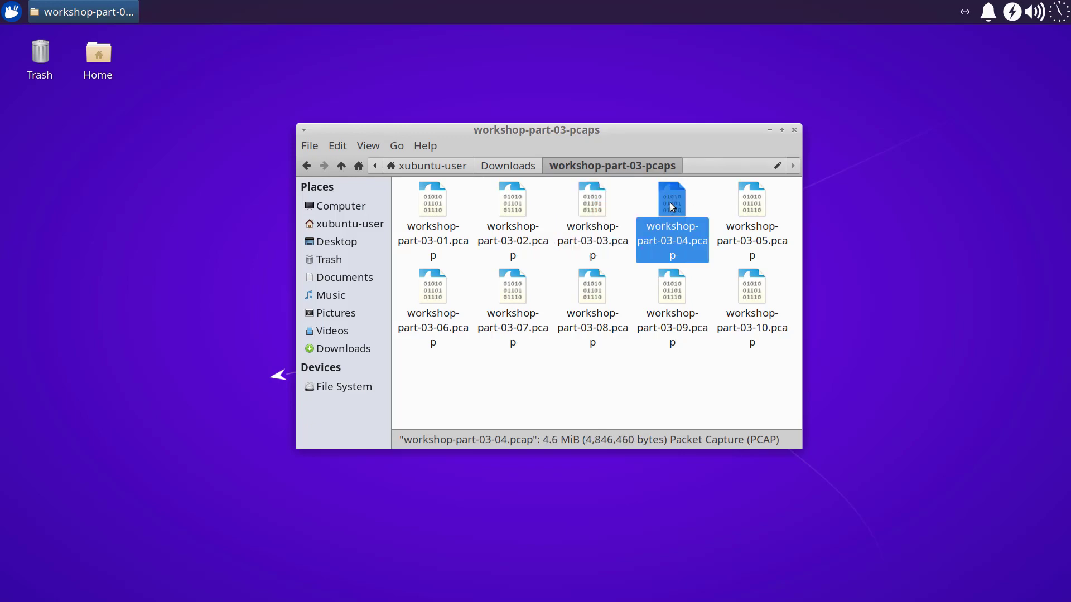
{"action": "right_click", "coordinate": [671, 205]}
{"action": "left_click", "coordinate": [697, 215]}
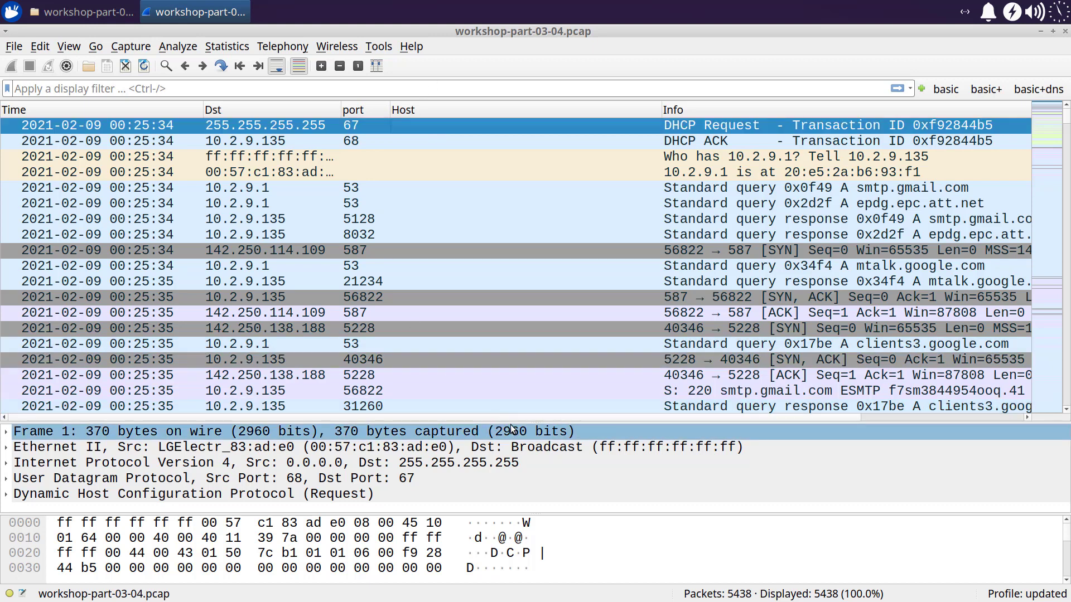
Inspect the first DHCP Request packet's Ethernet II line, then expand its DHCP Option (12) Host Name and select the host name
{"action": "left_click_drag", "start_coordinate": [512, 421], "coordinate": [562, 201]}
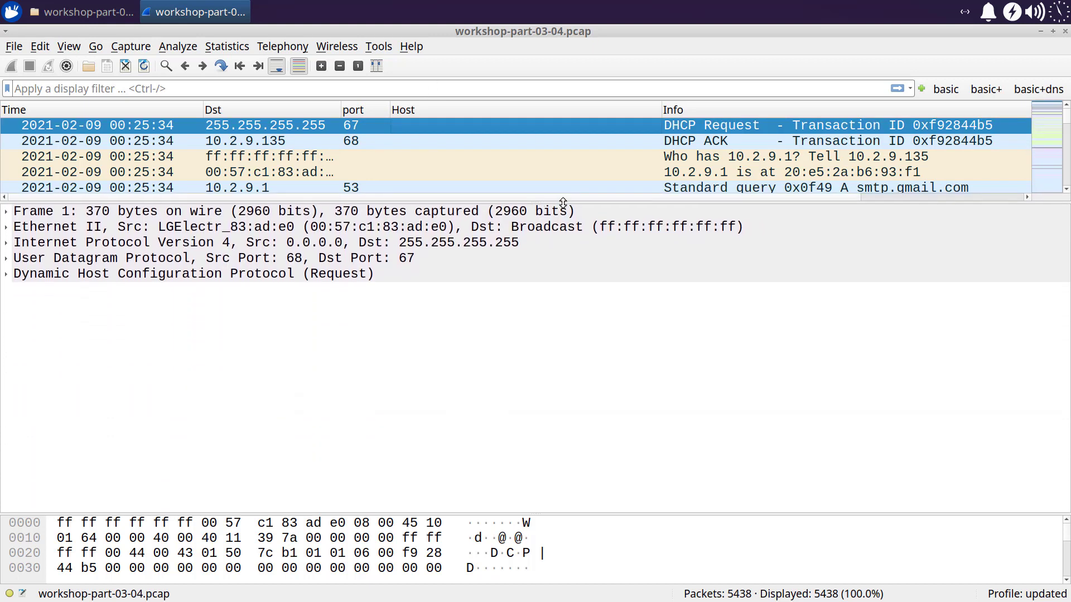
{"action": "left_click", "coordinate": [223, 226]}
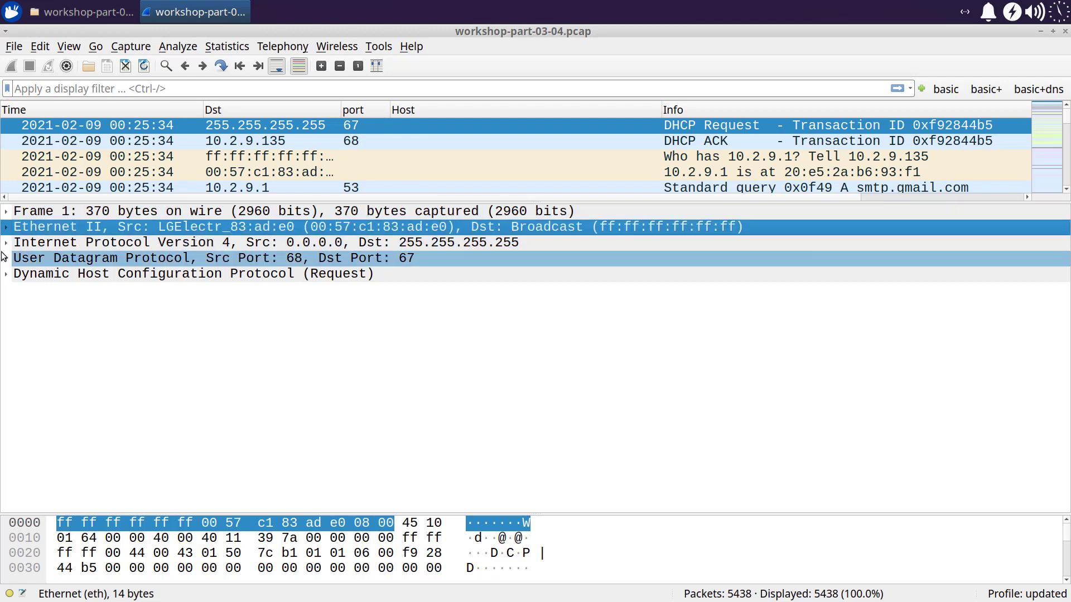
{"action": "left_click", "coordinate": [7, 274]}
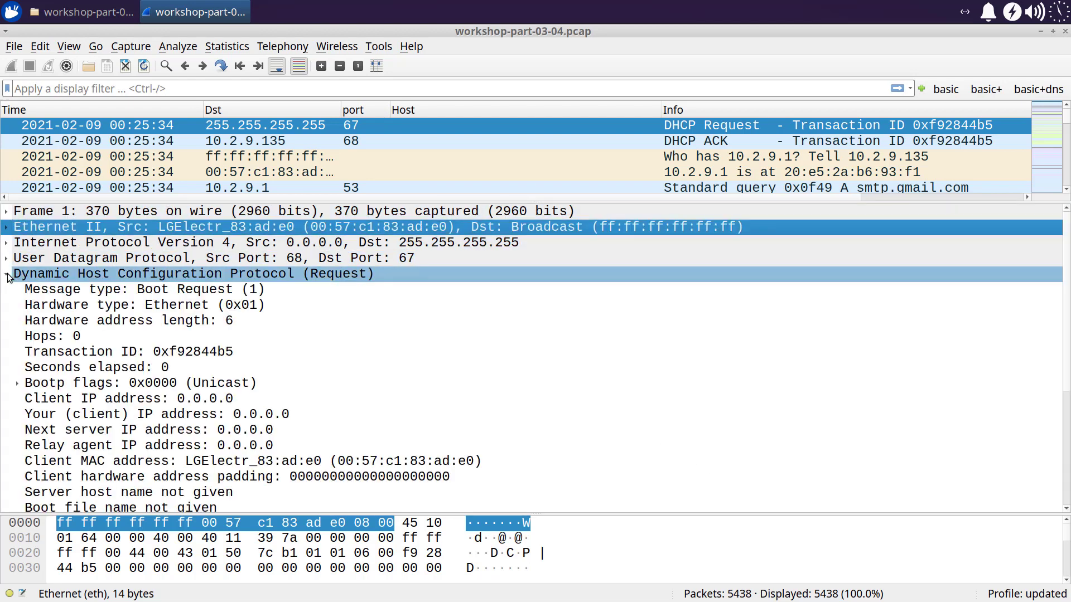
{"action": "scroll", "coordinate": [197, 298], "scroll_direction": "down", "scroll_amount": 4}
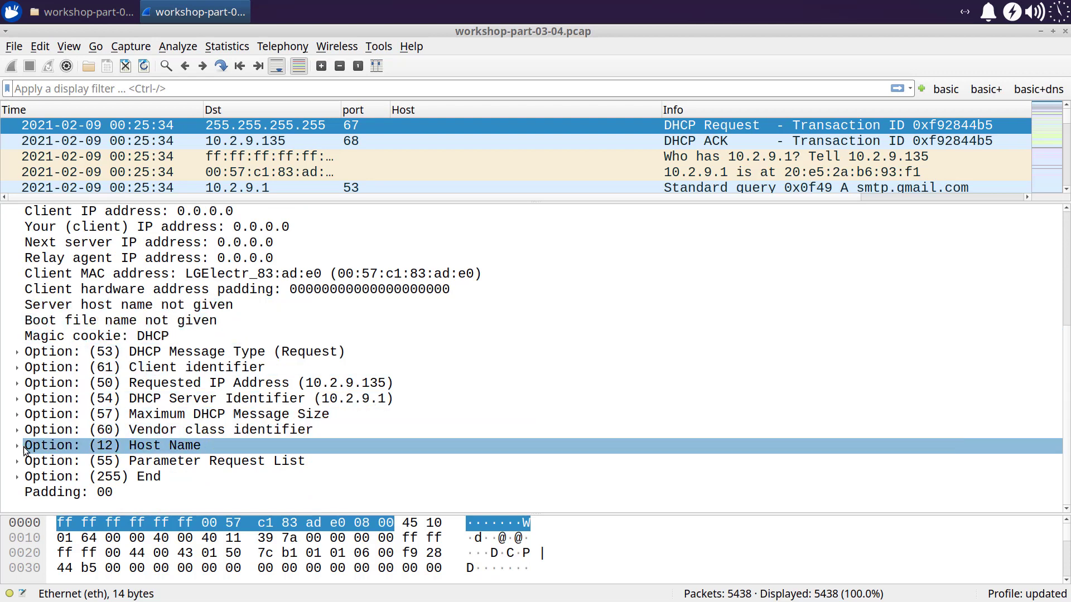
{"action": "left_click", "coordinate": [15, 446]}
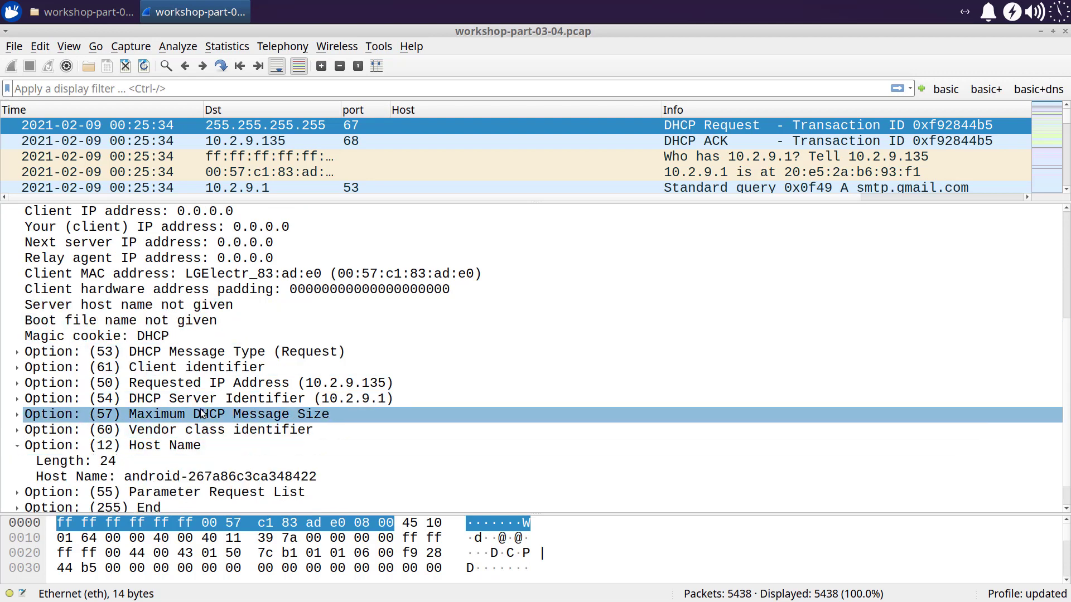
{"action": "scroll", "coordinate": [228, 451], "scroll_direction": "down", "scroll_amount": 1}
{"action": "left_click", "coordinate": [229, 447]}
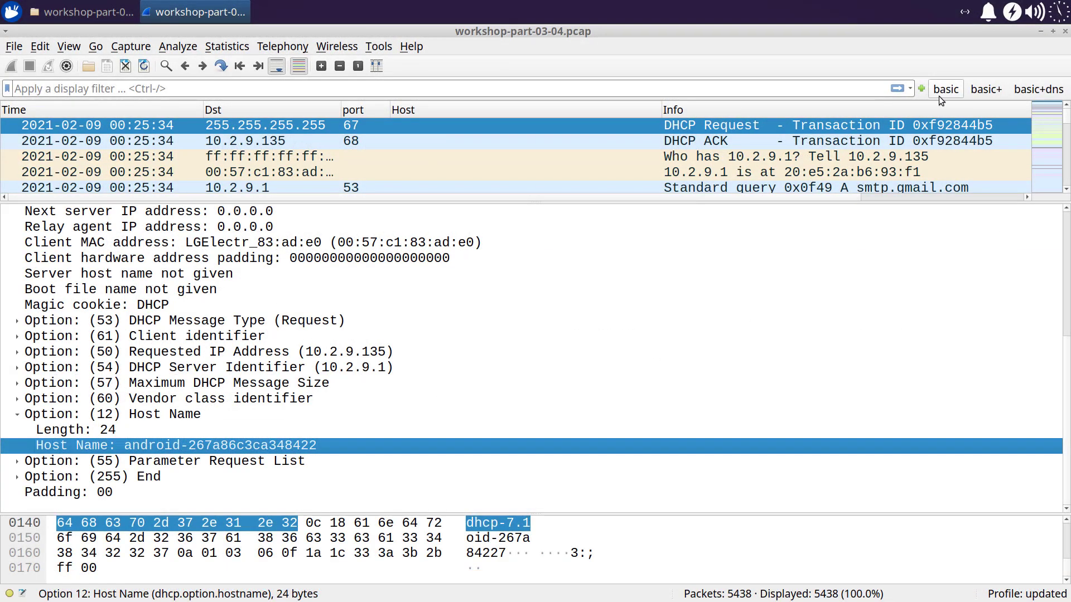
Apply the basic filter, follow the TCP stream of the miniaturymazowieckie.com GET /en/our-mission/ request, and highlight its User-Agent lines
{"action": "left_click", "coordinate": [939, 95]}
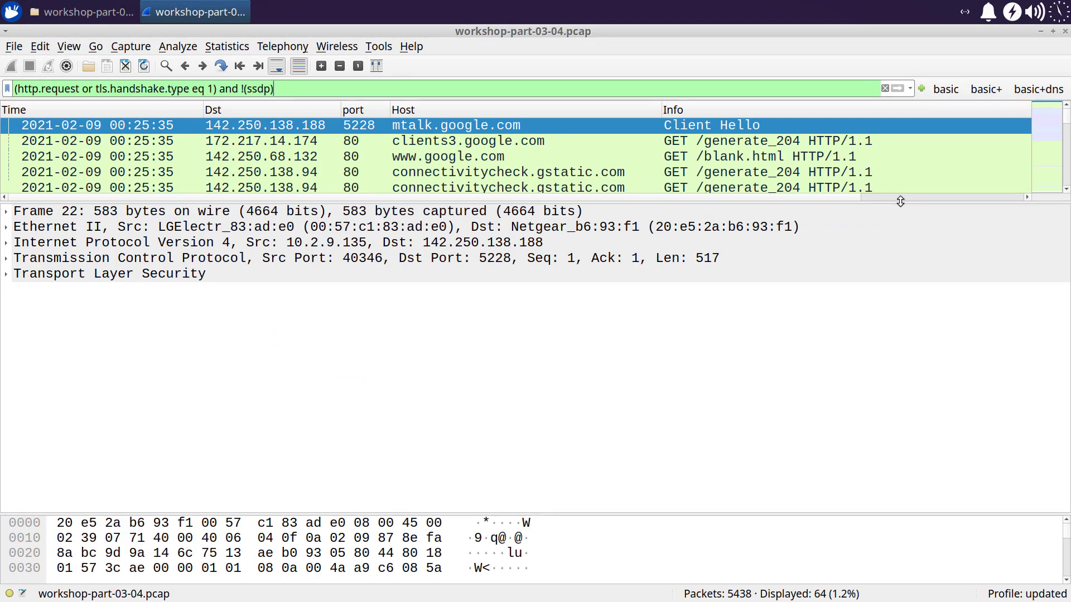
{"action": "left_click_drag", "start_coordinate": [900, 200], "coordinate": [907, 438]}
{"action": "scroll", "coordinate": [925, 282], "scroll_direction": "down", "scroll_amount": 8}
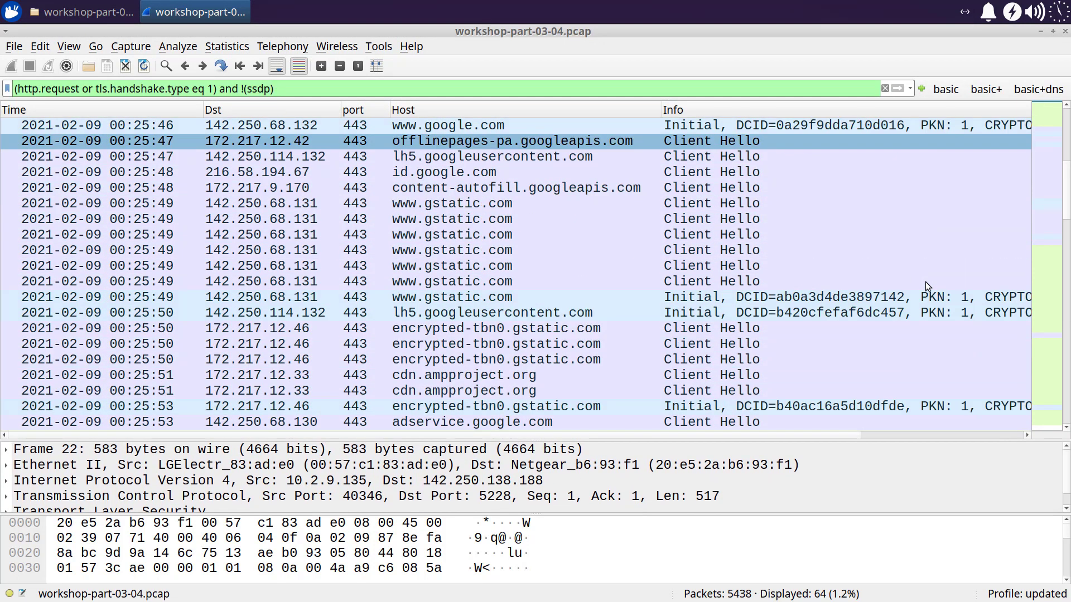
{"action": "left_click_drag", "start_coordinate": [780, 236], "coordinate": [735, 203]}
{"action": "right_click", "coordinate": [735, 203]}
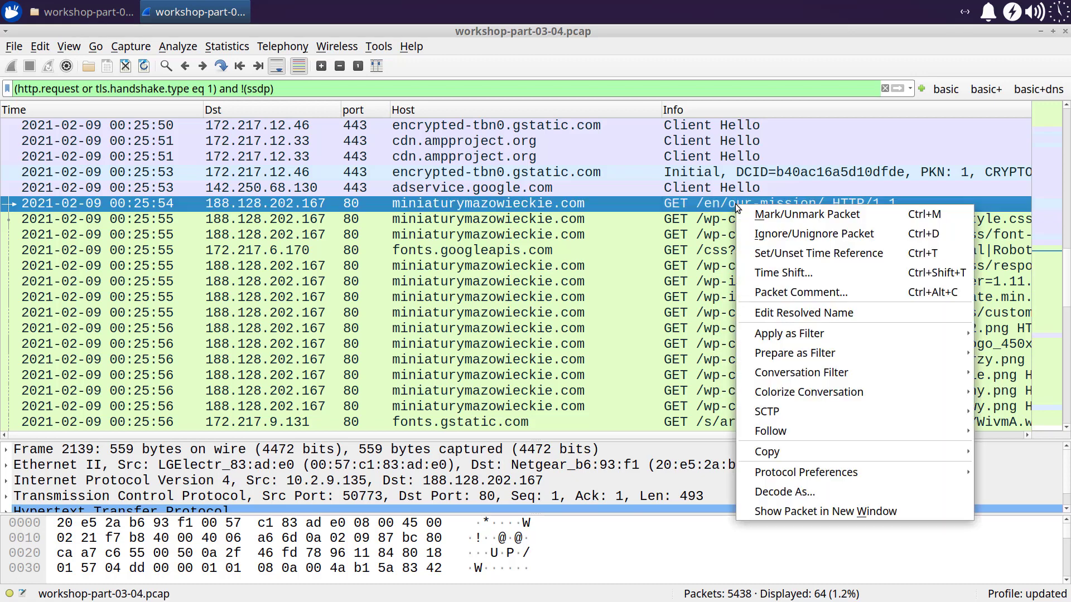
{"action": "mouse_move", "coordinate": [855, 426]}
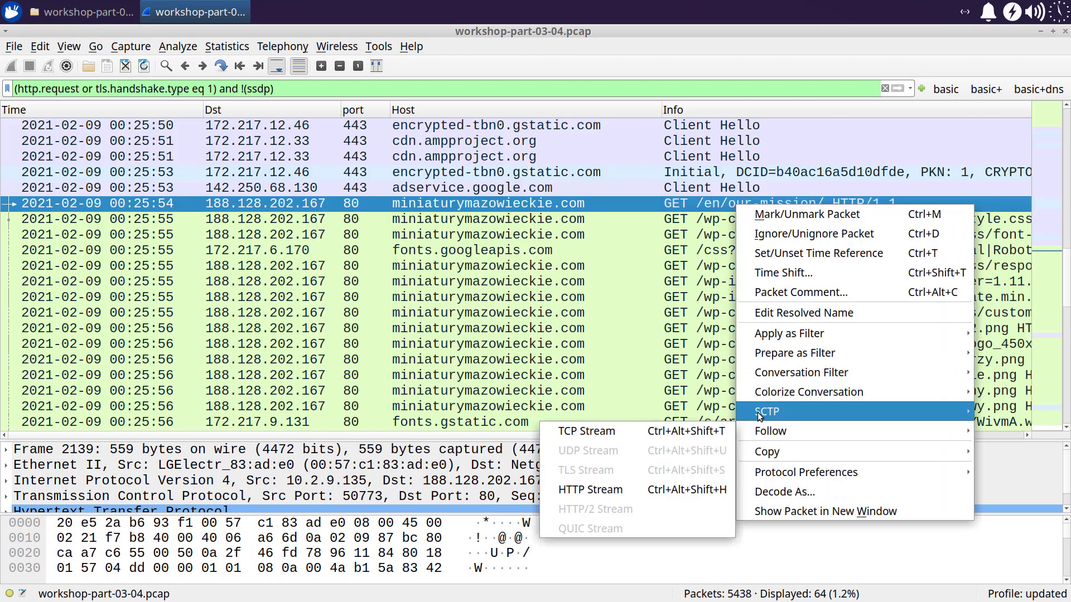
{"action": "left_click", "coordinate": [643, 433]}
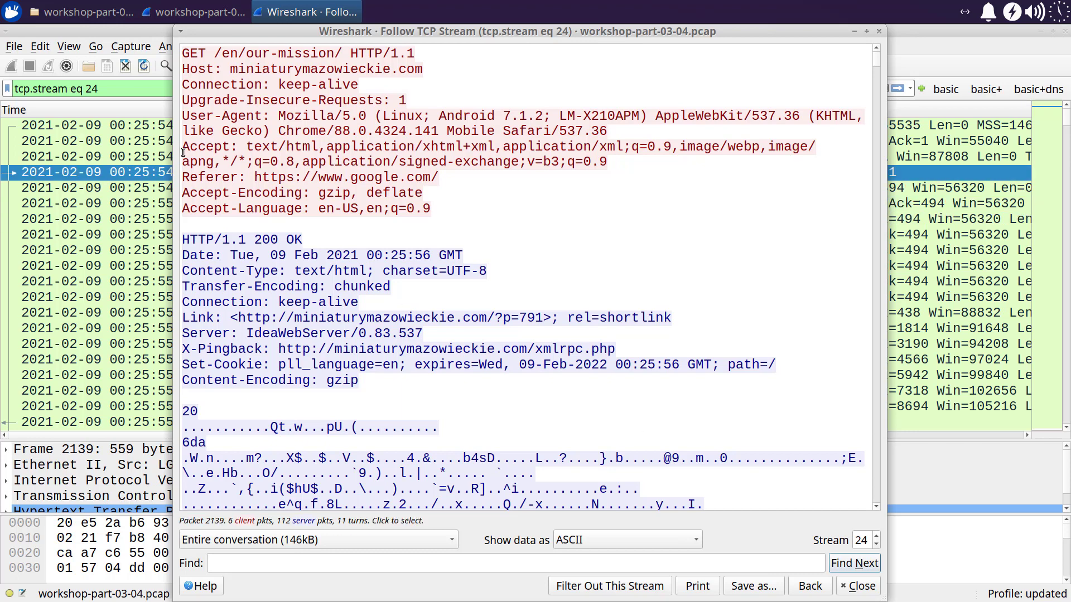
{"action": "left_click_drag", "start_coordinate": [188, 116], "coordinate": [183, 148]}
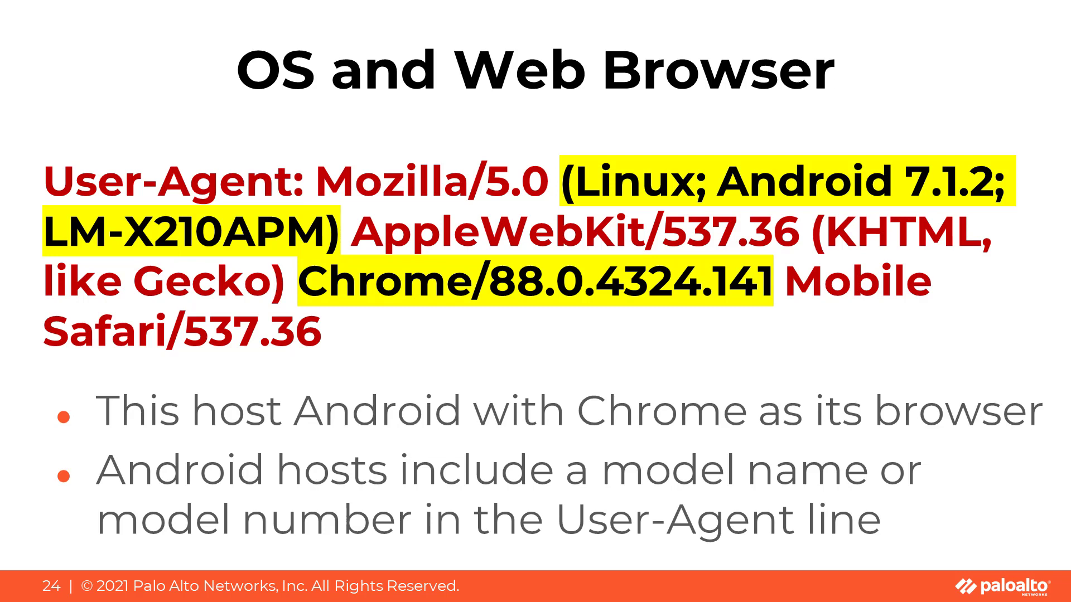
{"action": "key", "text": "Right"}
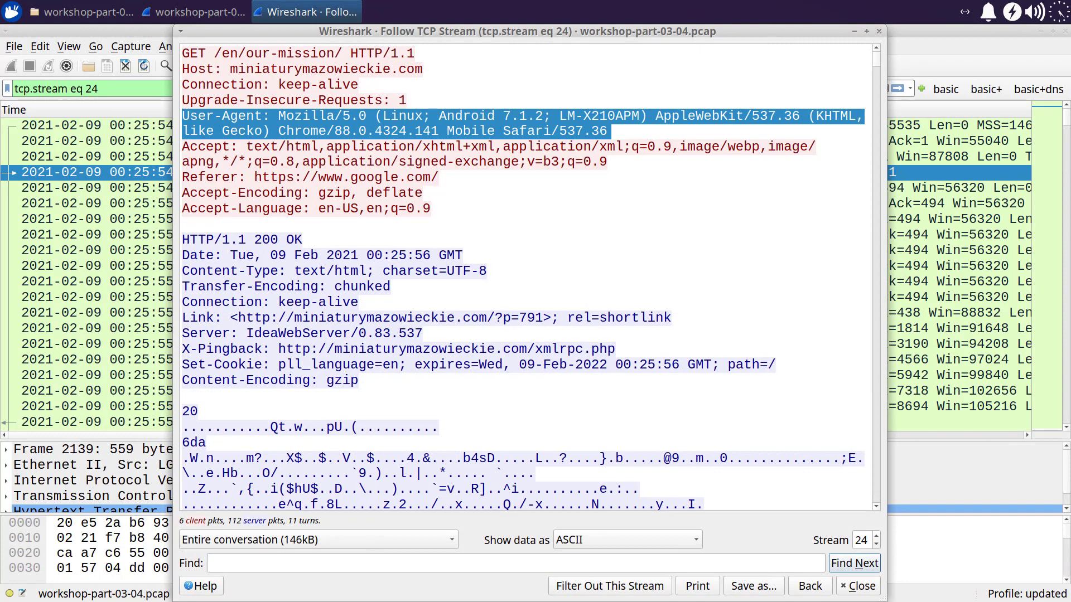
Close the TCP stream window and the current capture, and open workshop-part-03-05.pcap in Wireshark
{"action": "left_click", "coordinate": [878, 32]}
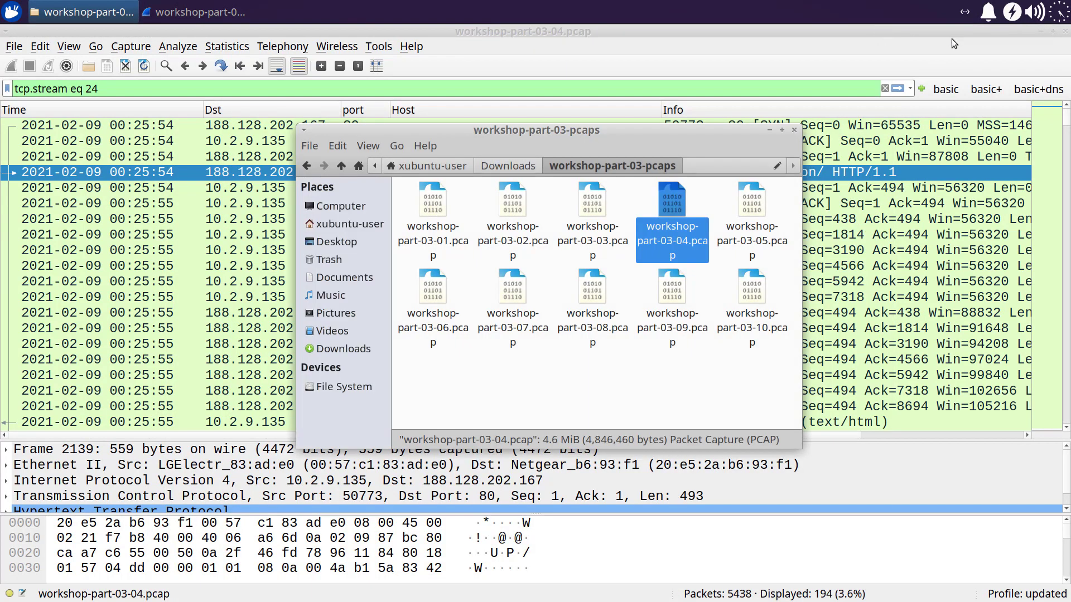
{"action": "left_click", "coordinate": [1063, 32]}
{"action": "left_click", "coordinate": [744, 209]}
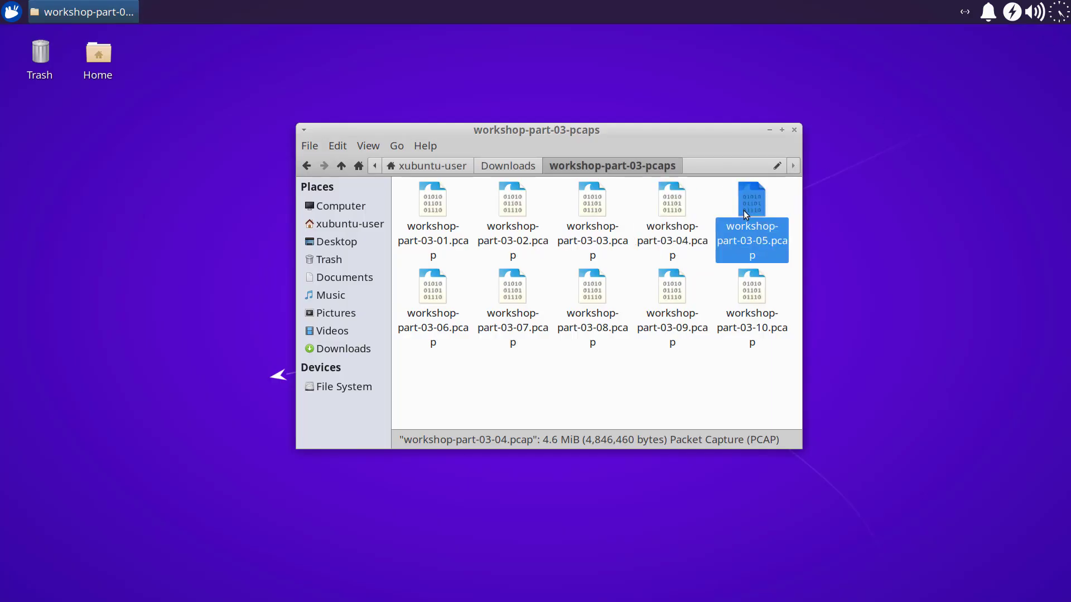
{"action": "right_click", "coordinate": [744, 210]}
{"action": "left_click", "coordinate": [758, 217]}
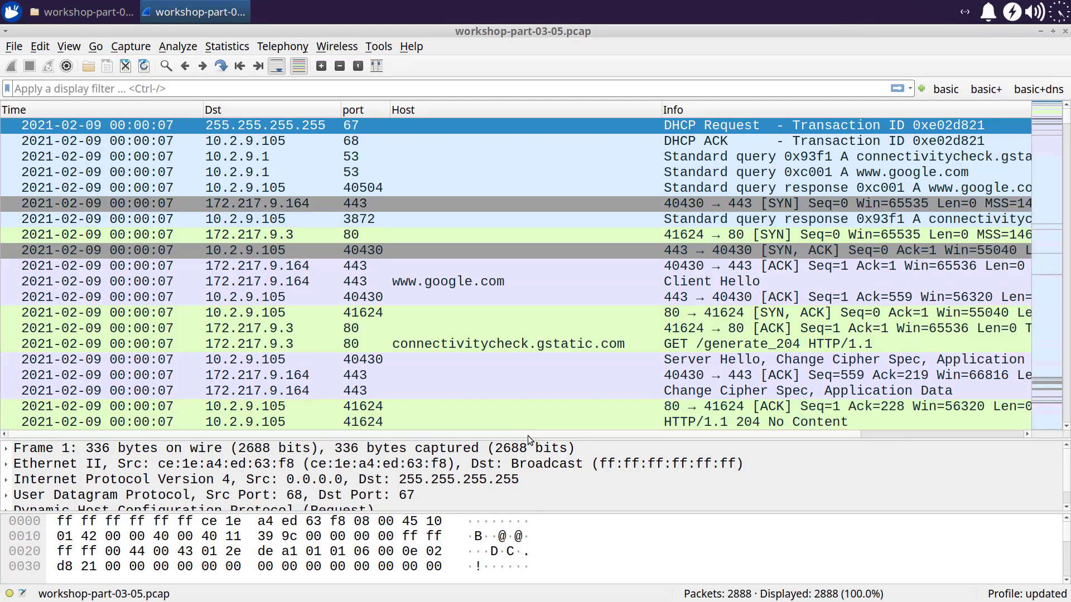
Inspect the first DHCP Request packet's Ethernet II line, and expand its Dynamic Host Configuration Protocol section to review the DHCP options
{"action": "left_click_drag", "start_coordinate": [527, 436], "coordinate": [547, 294]}
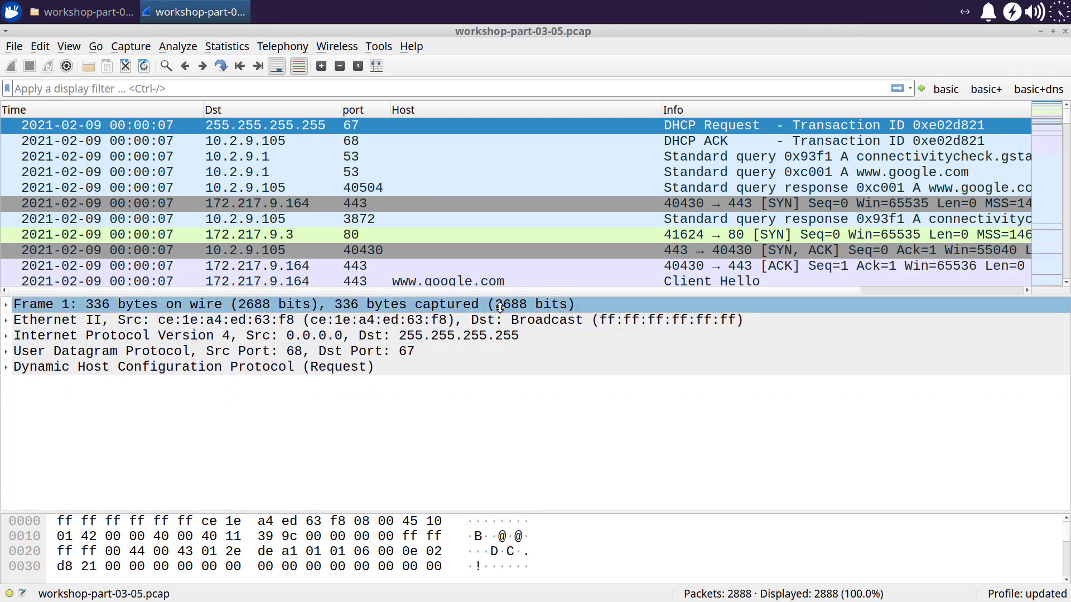
{"action": "left_click", "coordinate": [345, 320]}
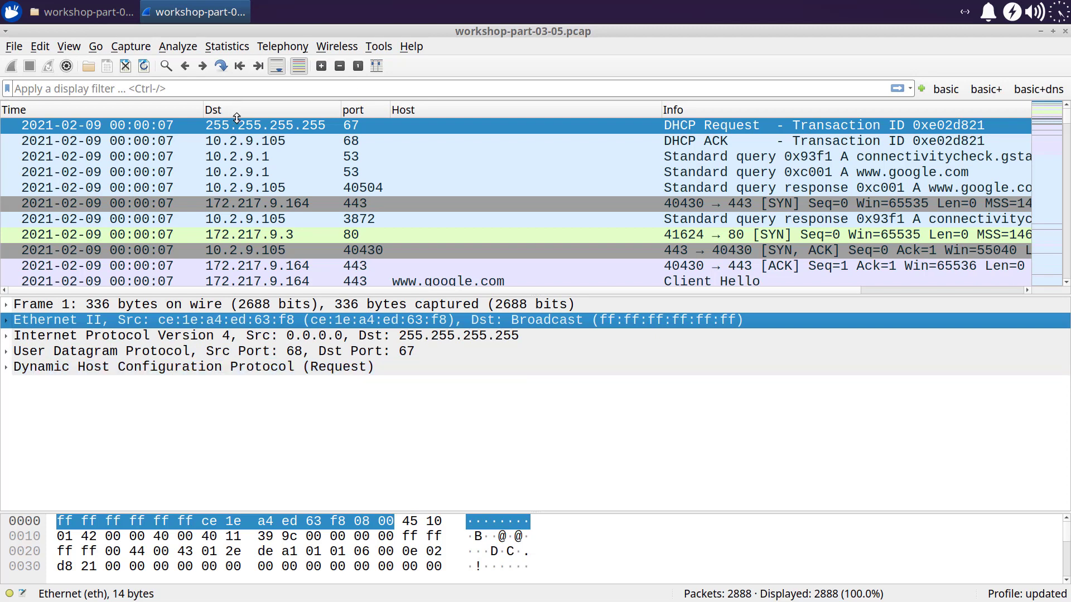
{"action": "left_click", "coordinate": [6, 366]}
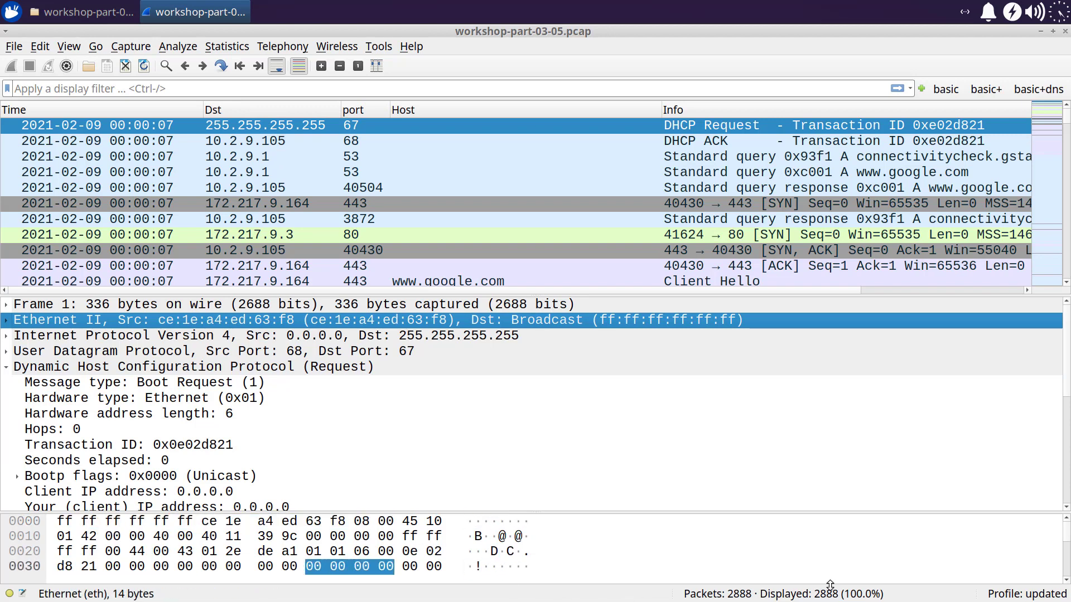
{"action": "scroll", "coordinate": [1066, 495], "scroll_direction": "down", "scroll_amount": 5}
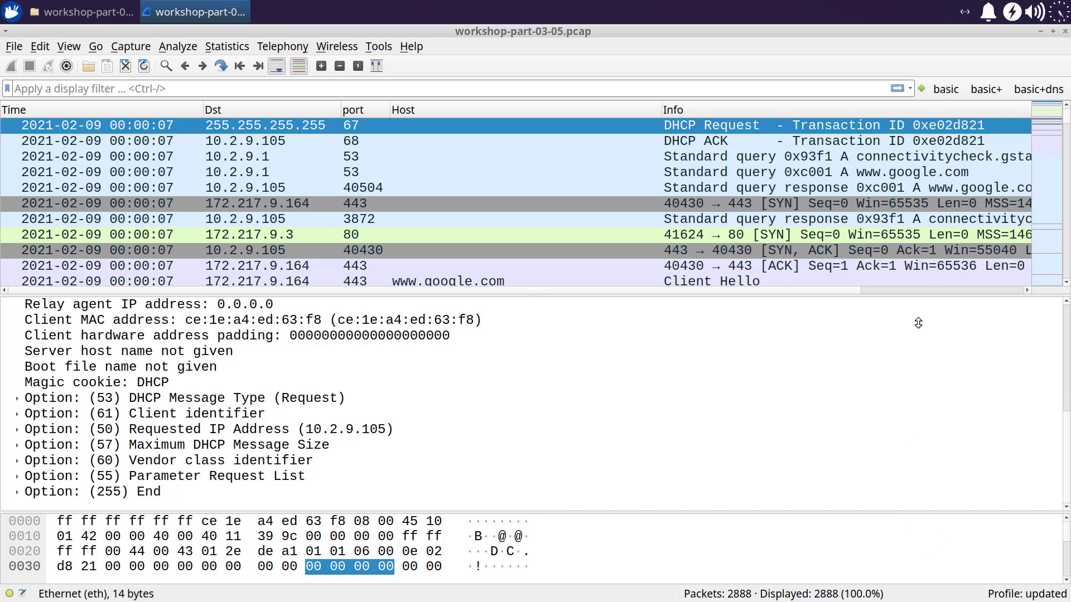
Apply the basic filter to workshop-part-03-05.pcap and enlarge the packet list to review the contacted hosts
{"action": "left_click", "coordinate": [940, 87]}
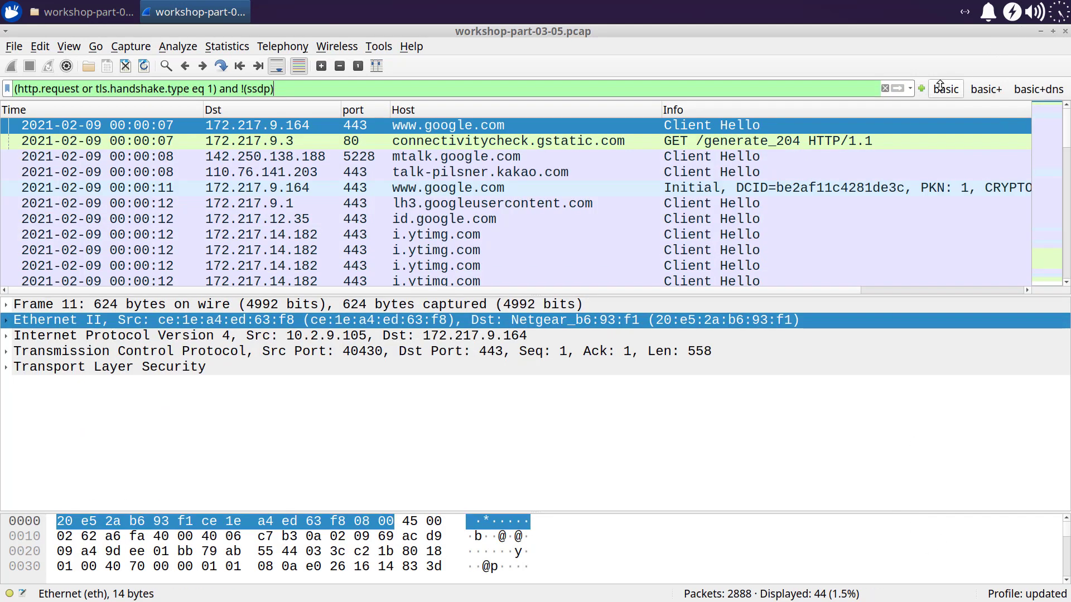
{"action": "left_click_drag", "start_coordinate": [616, 294], "coordinate": [615, 439]}
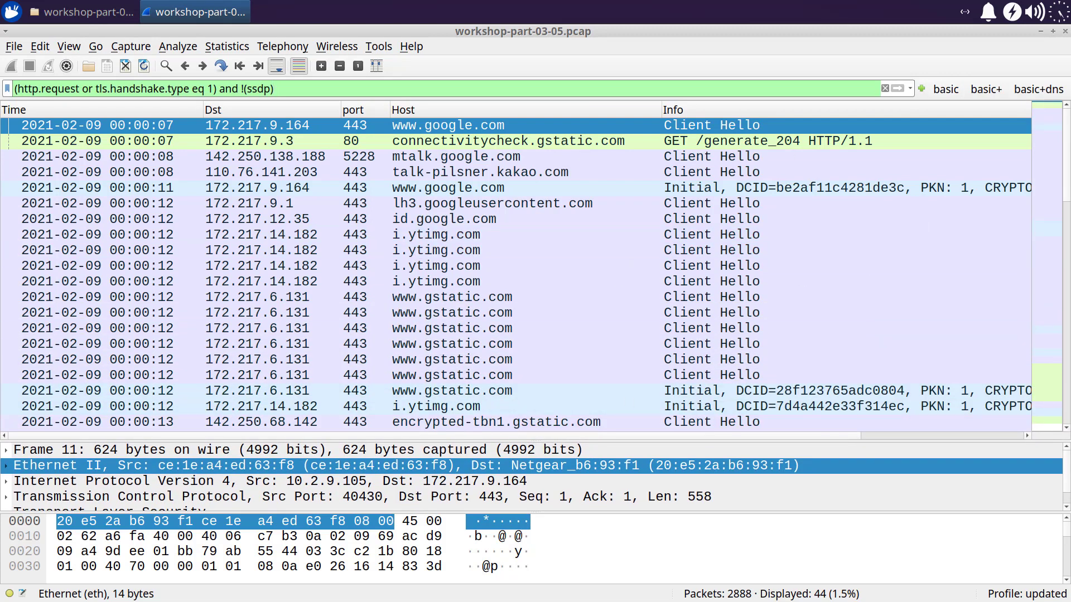
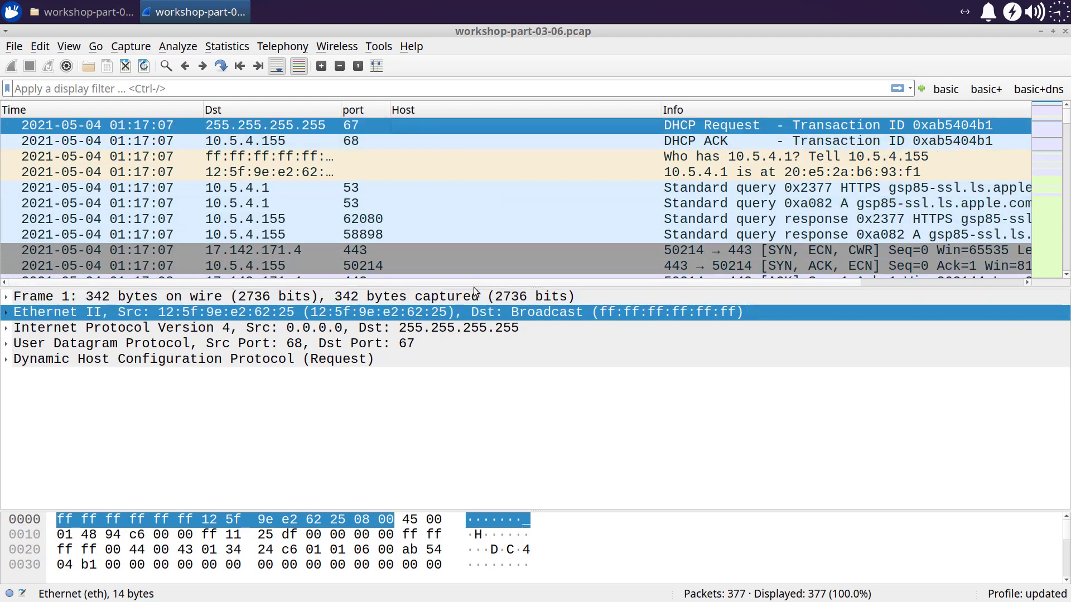
In workshop-part-03-06.pcap, expand the first DHCP Request's Option (12) Host Name and select the host name
{"action": "left_click_drag", "start_coordinate": [475, 289], "coordinate": [485, 226]}
{"action": "left_click", "coordinate": [7, 299]}
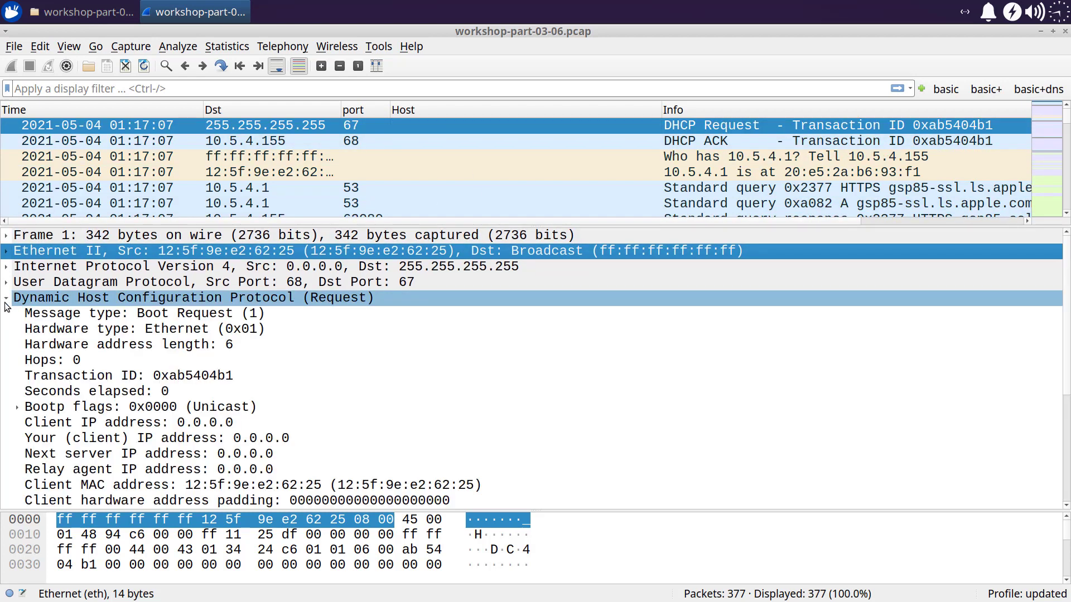
{"action": "left_click", "coordinate": [78, 360]}
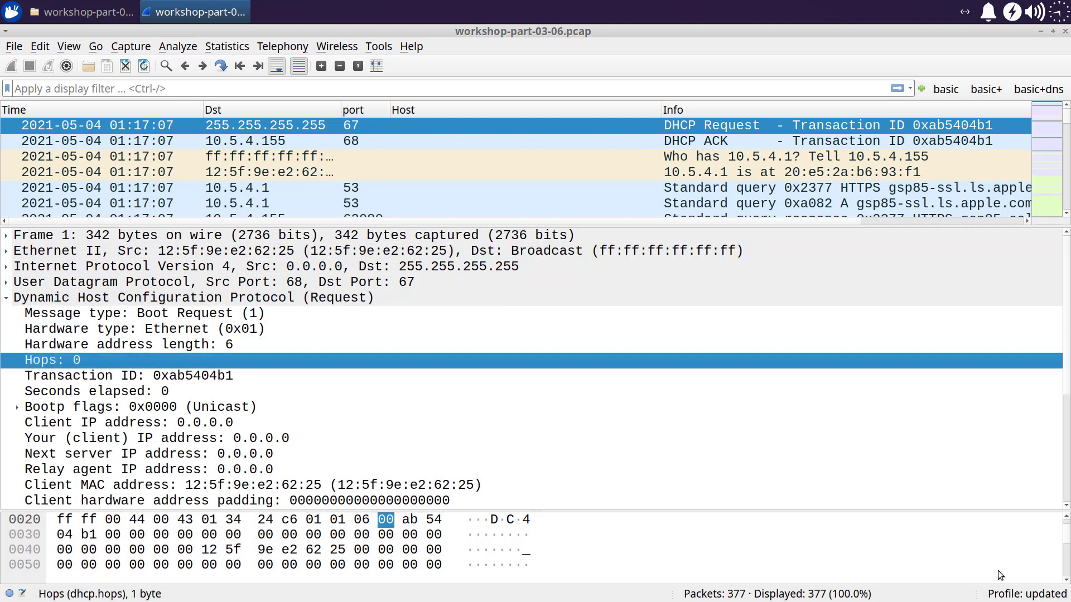
{"action": "scroll", "coordinate": [1067, 485], "scroll_direction": "down", "scroll_amount": 4}
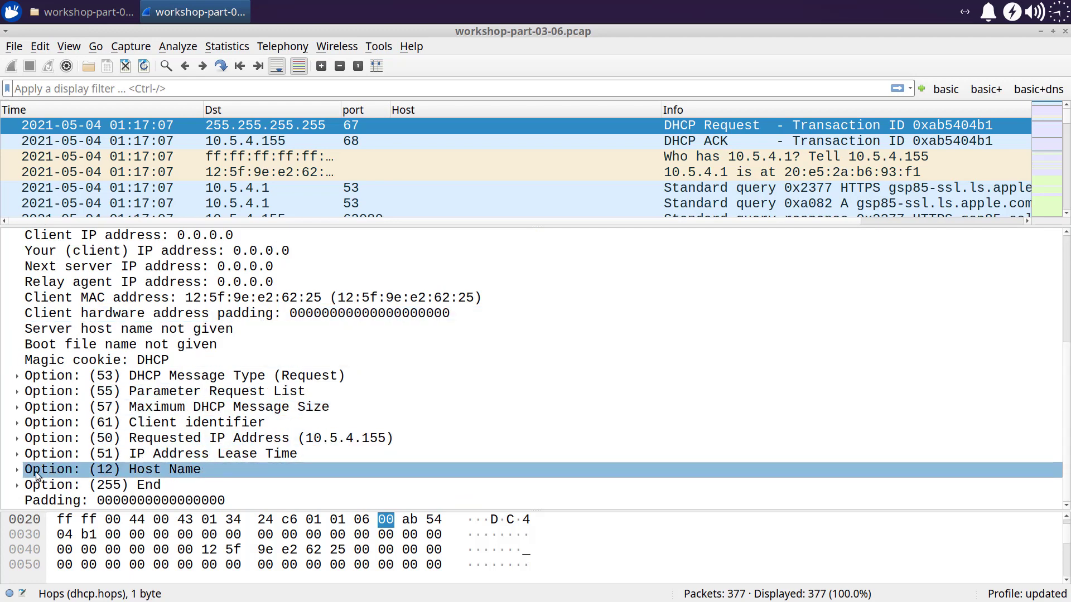
{"action": "left_click", "coordinate": [17, 469]}
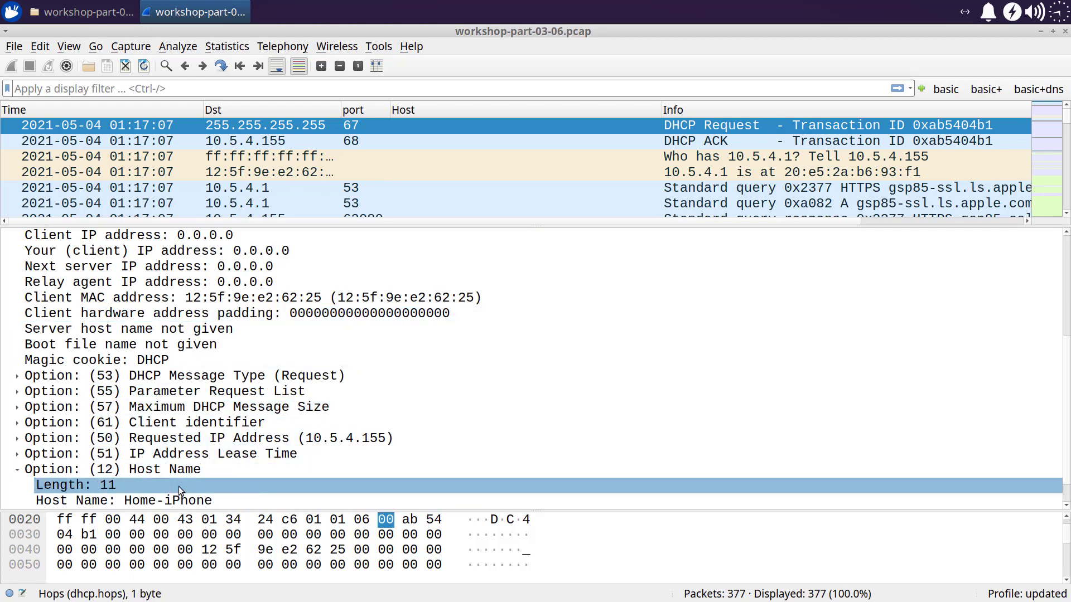
{"action": "left_click", "coordinate": [191, 501]}
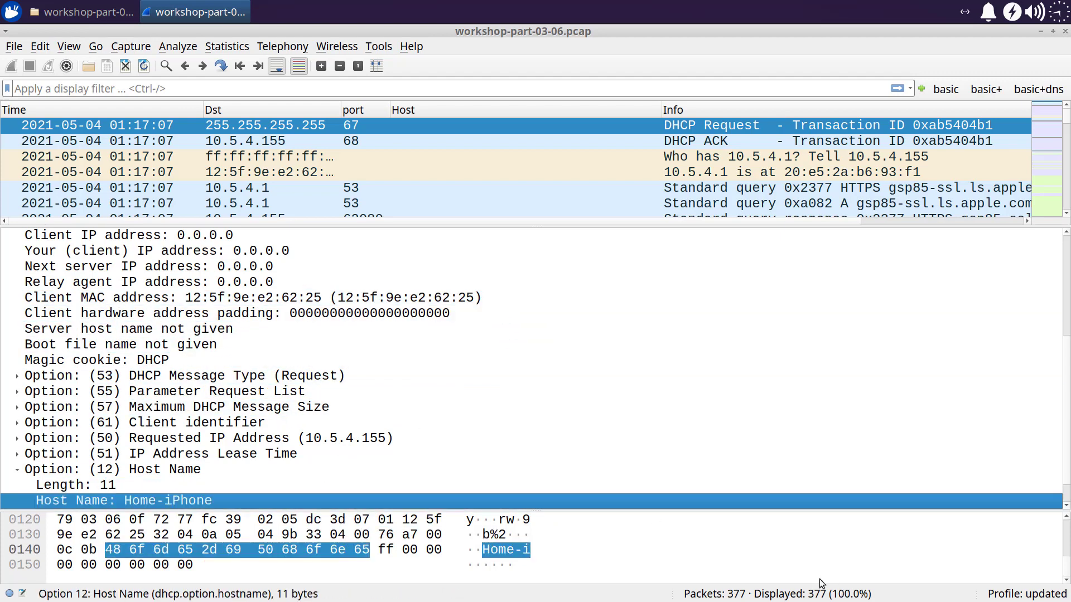
{"action": "left_click", "coordinate": [946, 89]}
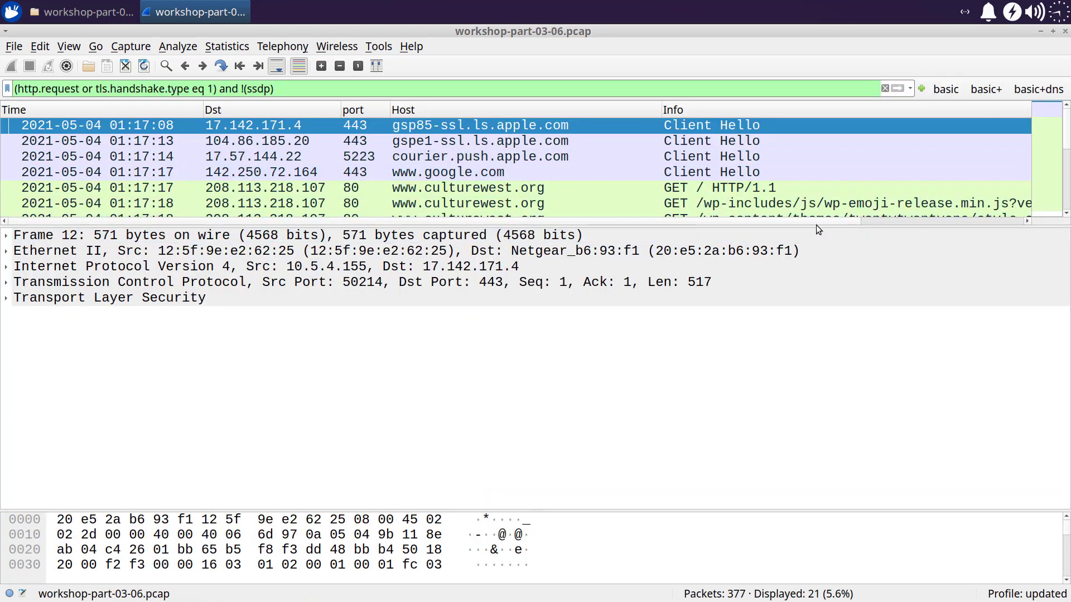
{"action": "left_click_drag", "start_coordinate": [815, 226], "coordinate": [785, 367]}
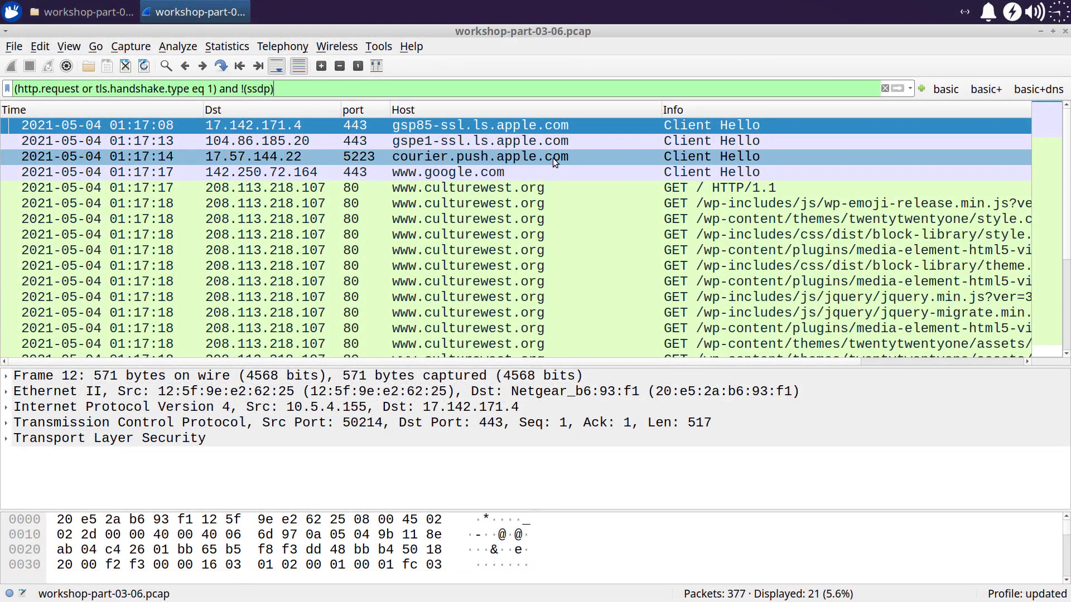
{"action": "left_click", "coordinate": [542, 189]}
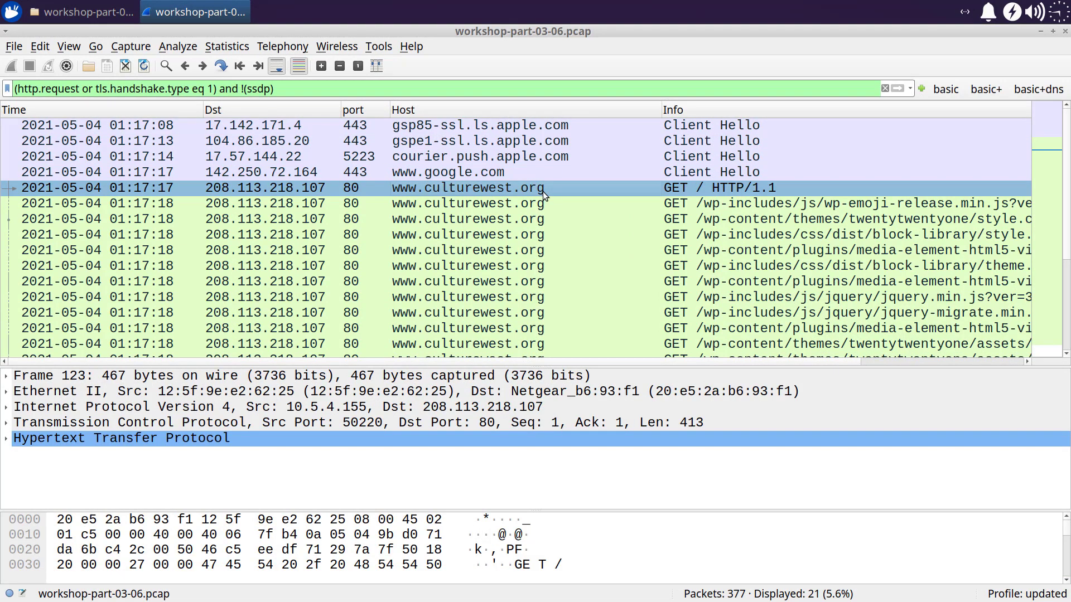
{"action": "right_click", "coordinate": [543, 192]}
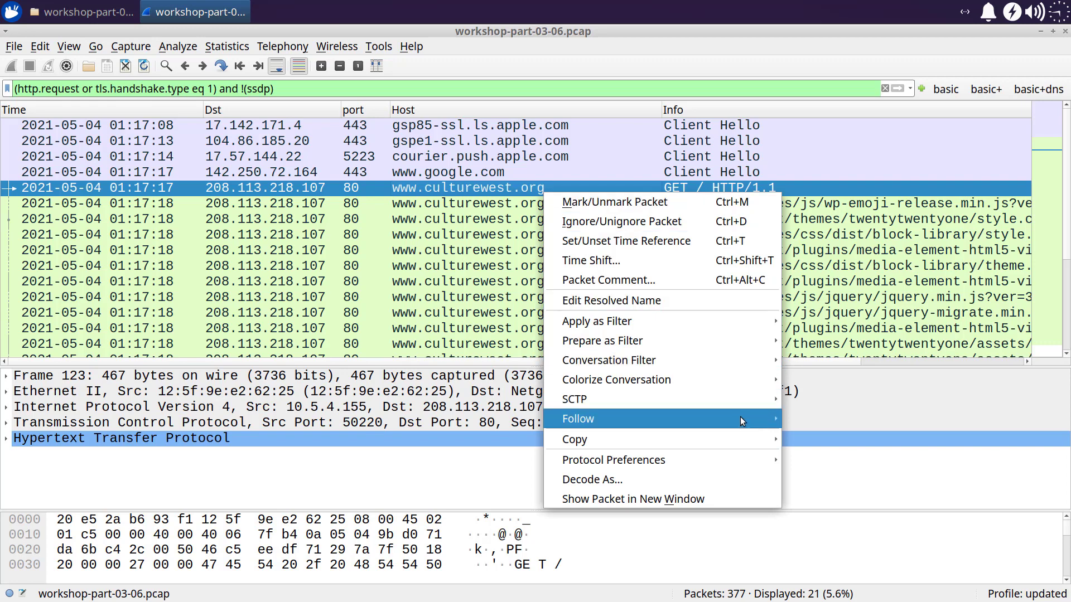
{"action": "mouse_move", "coordinate": [742, 418]}
{"action": "left_click", "coordinate": [850, 419]}
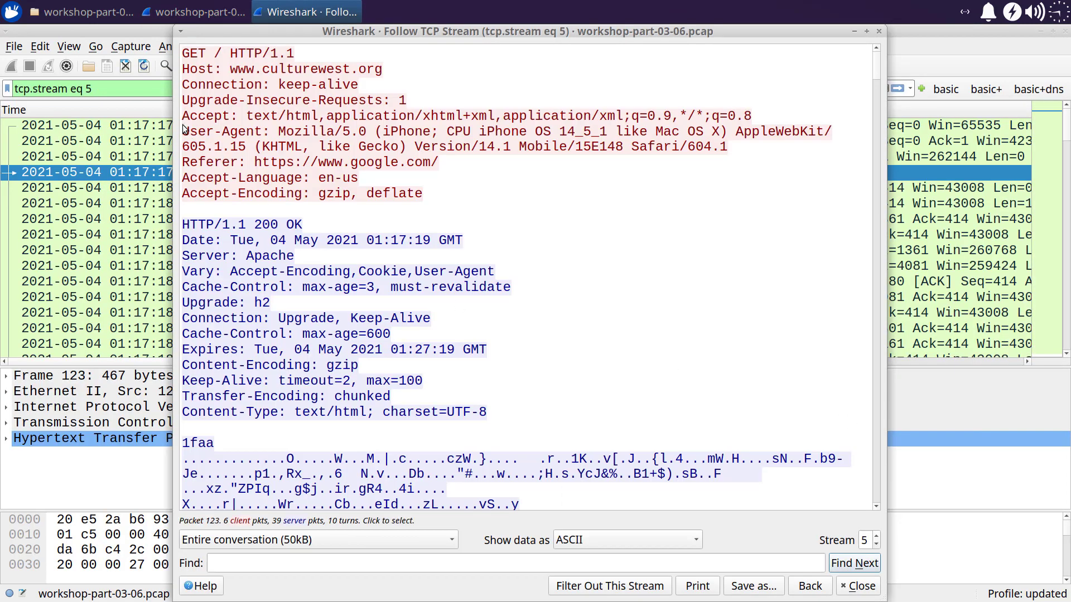
{"action": "left_click_drag", "start_coordinate": [184, 129], "coordinate": [731, 148]}
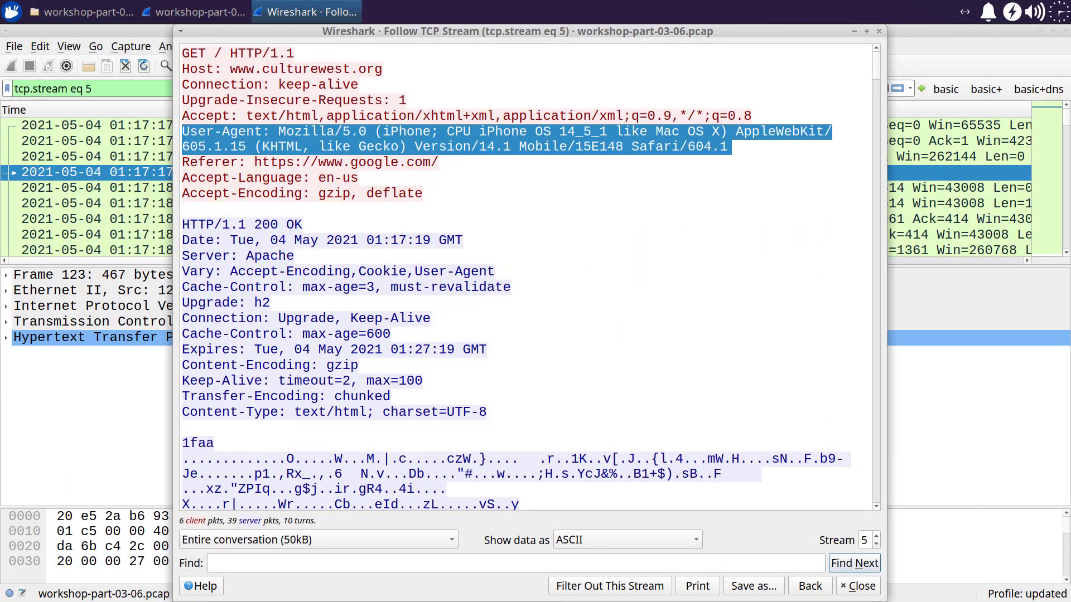
Close the followed stream and workshop-part-03-06.pcap, and open workshop-part-03-07.pcap in Wireshark
{"action": "left_click", "coordinate": [879, 35]}
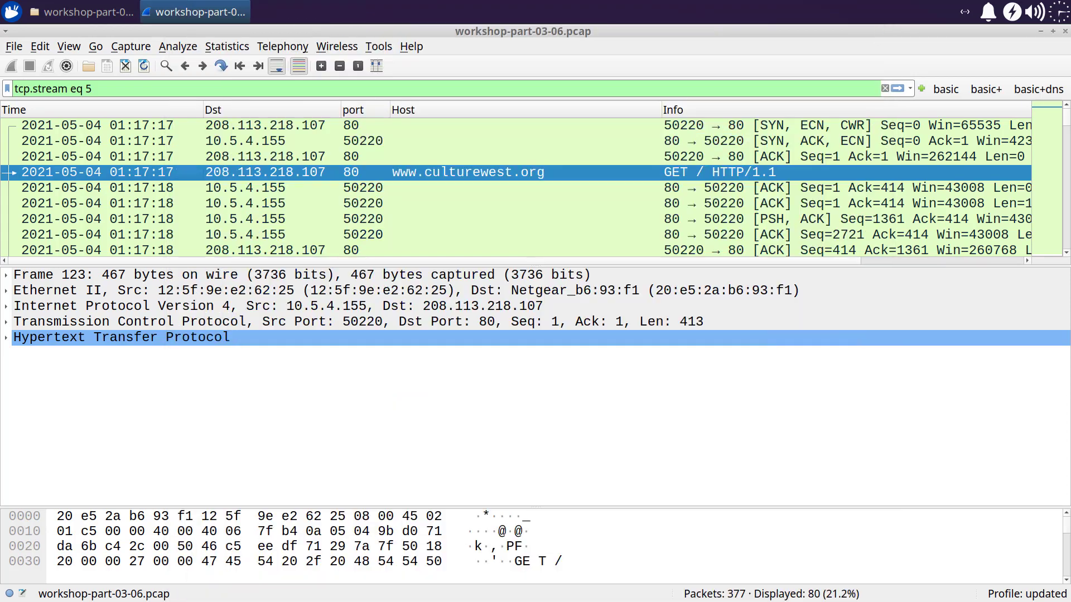
{"action": "left_click", "coordinate": [1064, 32]}
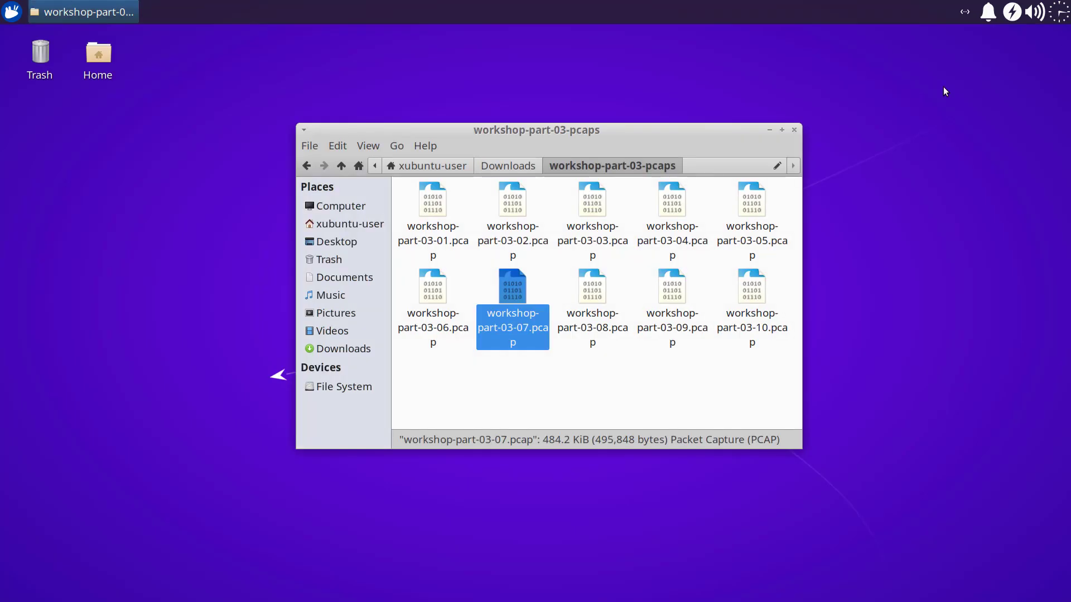
{"action": "right_click", "coordinate": [512, 286]}
{"action": "left_click", "coordinate": [540, 296]}
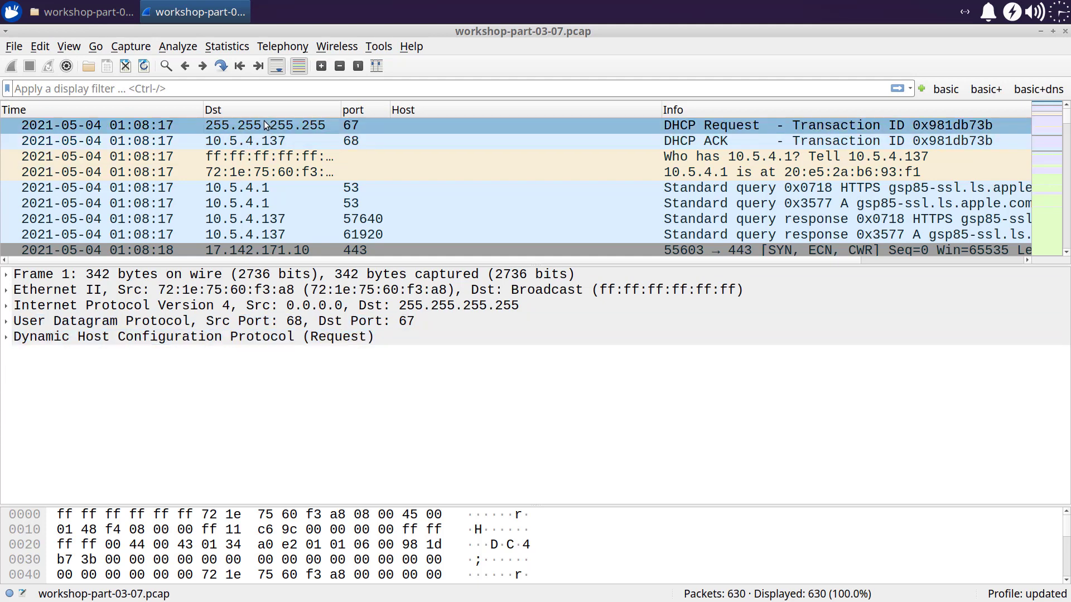
In workshop-part-03-07.pcap, expand the first DHCP Request's Option (12) Host Name and select the host name
{"action": "left_click", "coordinate": [7, 337]}
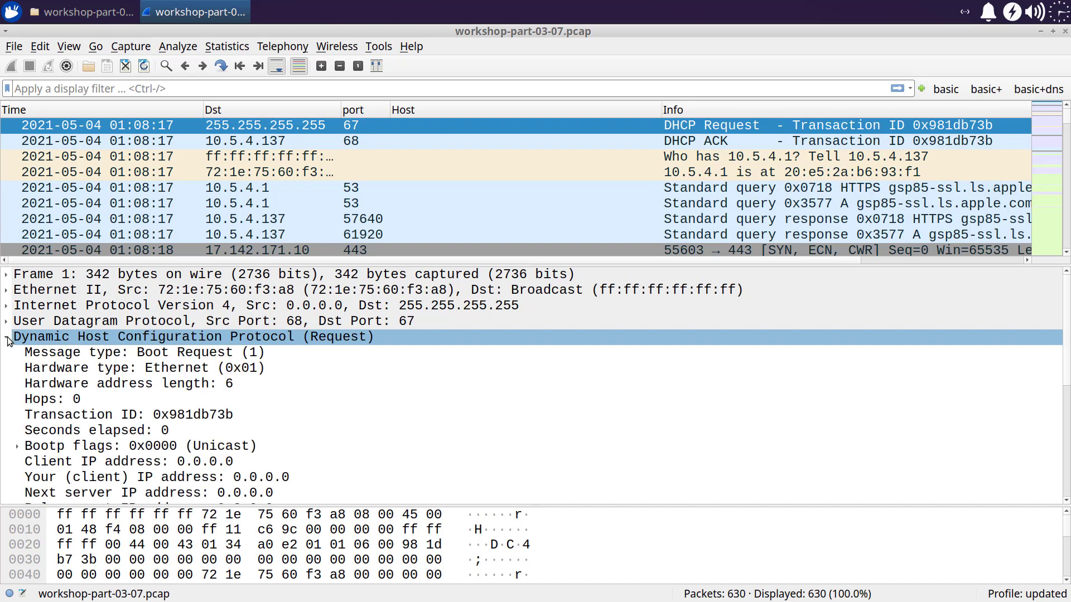
{"action": "left_click", "coordinate": [251, 334]}
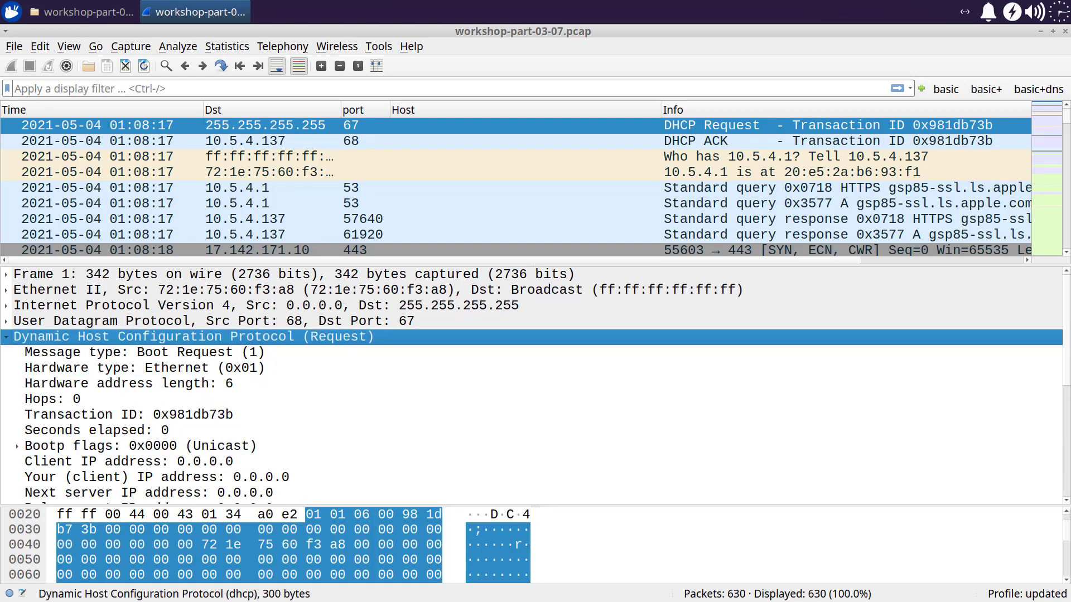
{"action": "left_click", "coordinate": [1066, 490]}
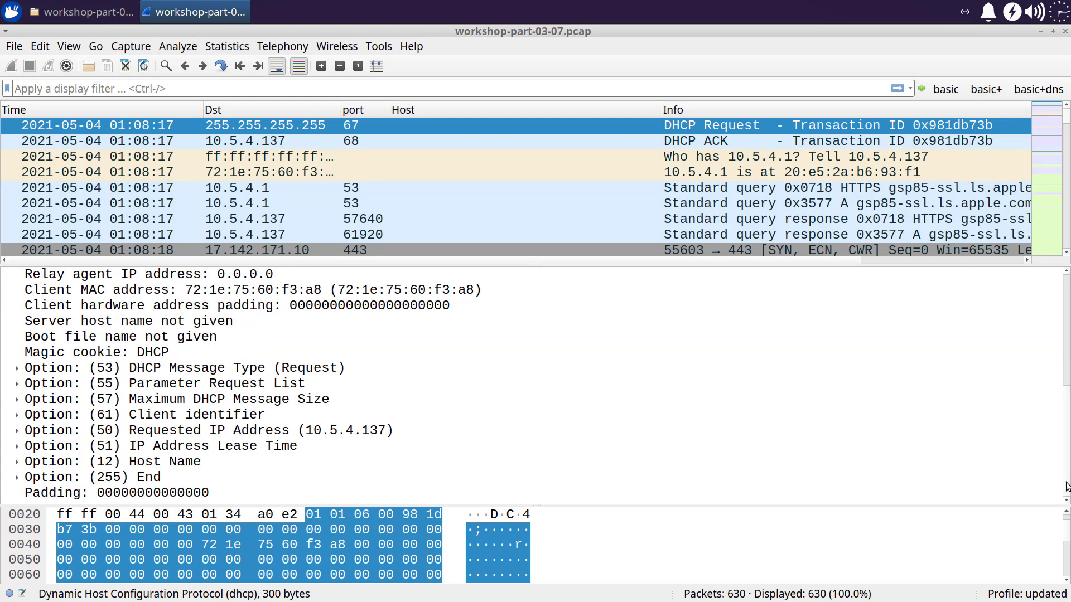
{"action": "scroll", "coordinate": [335, 337], "scroll_direction": "up", "scroll_amount": 2}
{"action": "scroll", "coordinate": [356, 462], "scroll_direction": "down", "scroll_amount": 1}
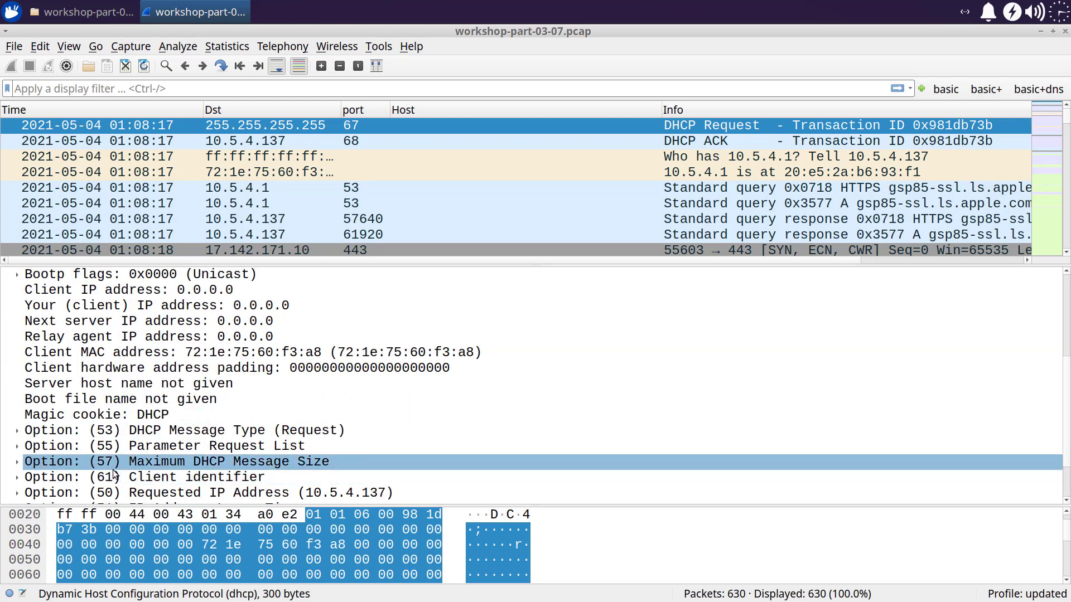
{"action": "scroll", "coordinate": [94, 474], "scroll_direction": "down", "scroll_amount": 2}
{"action": "left_click", "coordinate": [18, 461]}
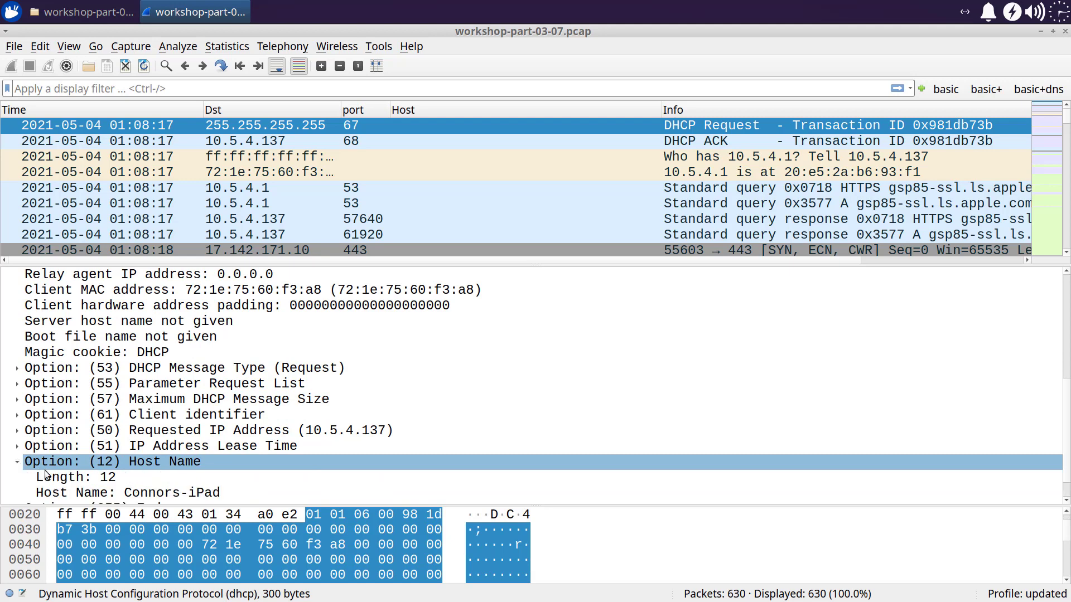
{"action": "left_click", "coordinate": [138, 492]}
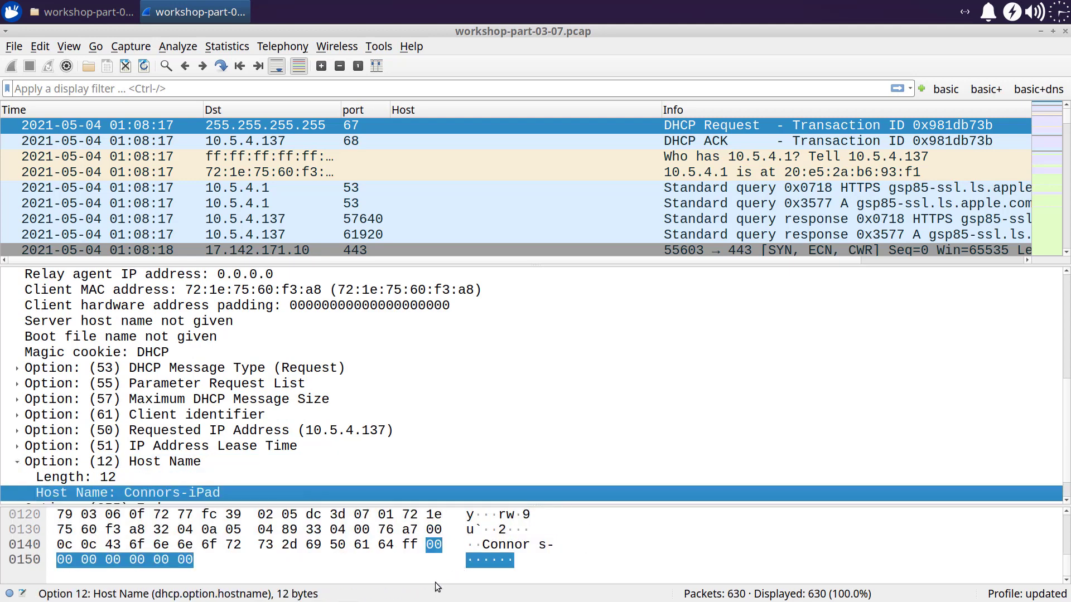
{"action": "left_click", "coordinate": [956, 92]}
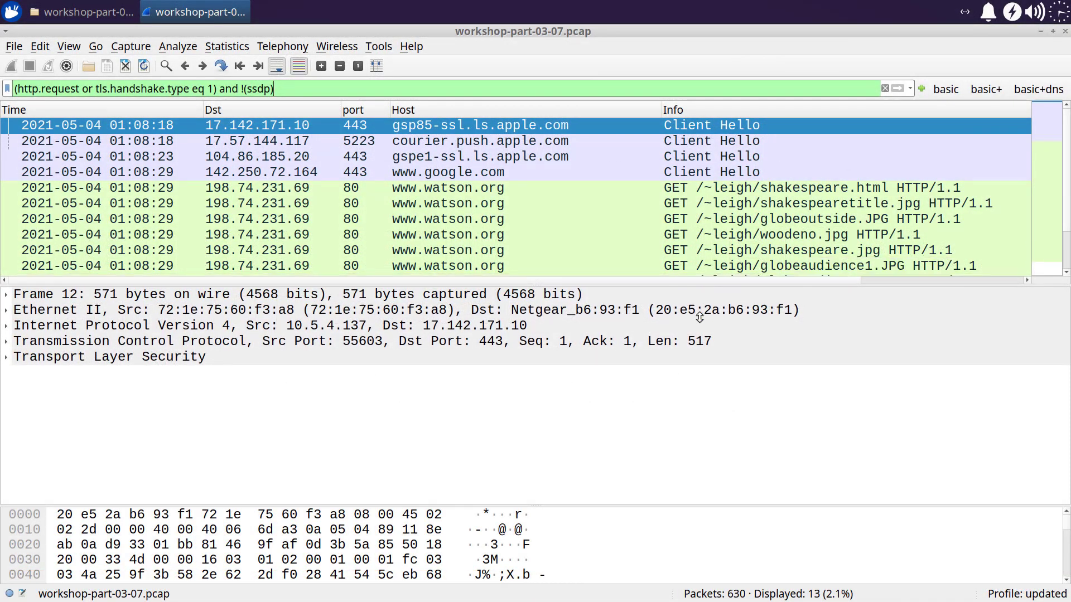
{"action": "left_click_drag", "start_coordinate": [699, 318], "coordinate": [686, 424]}
{"action": "left_click", "coordinate": [500, 190]}
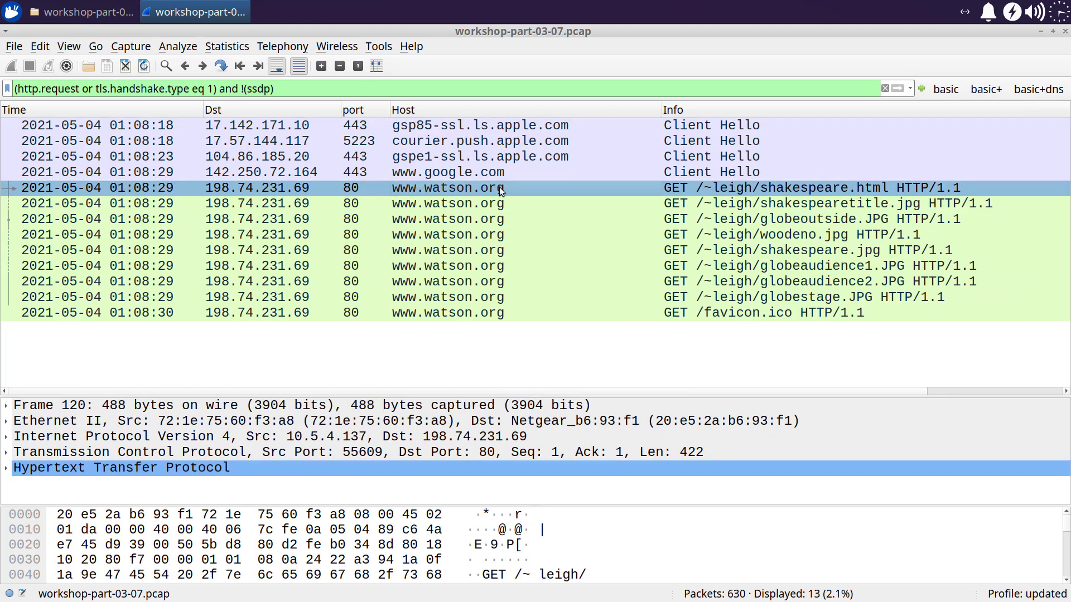
{"action": "right_click", "coordinate": [501, 190]}
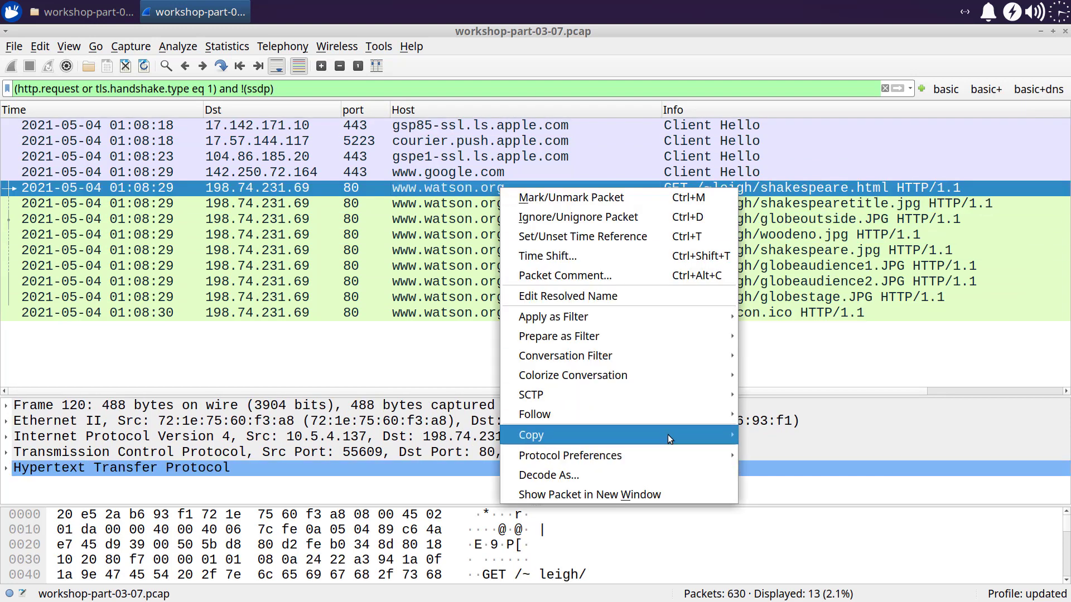
{"action": "mouse_move", "coordinate": [662, 414]}
{"action": "left_click", "coordinate": [761, 413]}
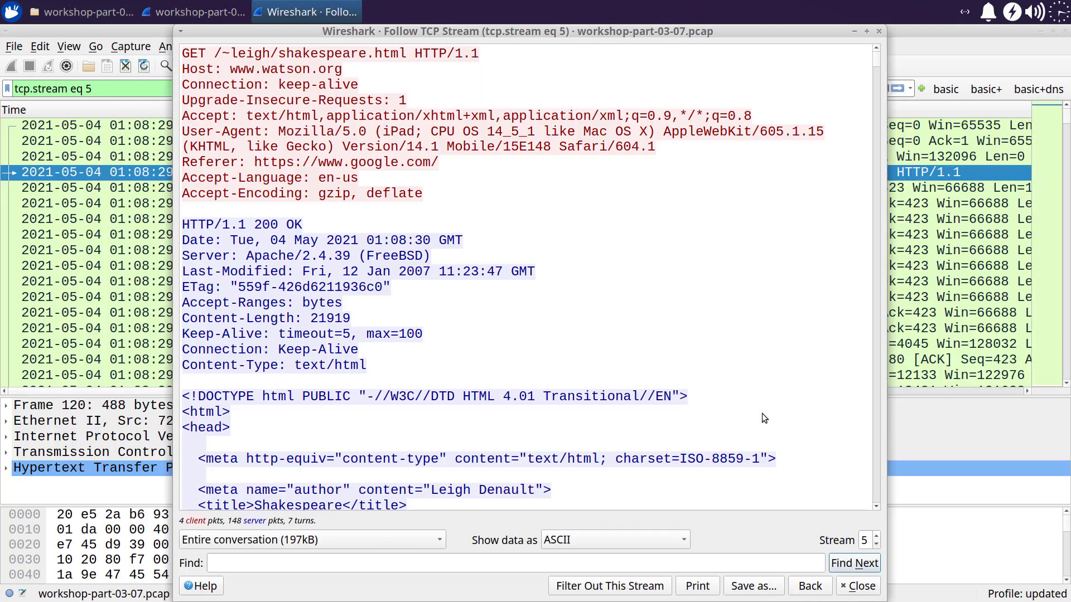
{"action": "triple_click", "coordinate": [184, 138]}
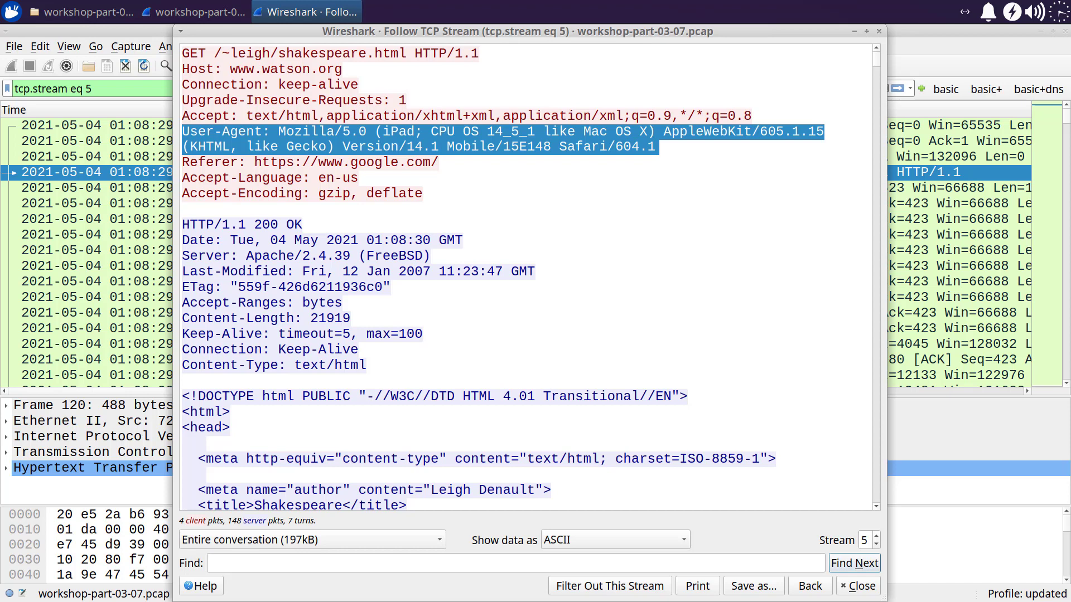
Close the followed stream and workshop-part-03-07.pcap, and open workshop-part-03-08.pcap in Wireshark
{"action": "left_click", "coordinate": [879, 32]}
{"action": "left_click", "coordinate": [1065, 31]}
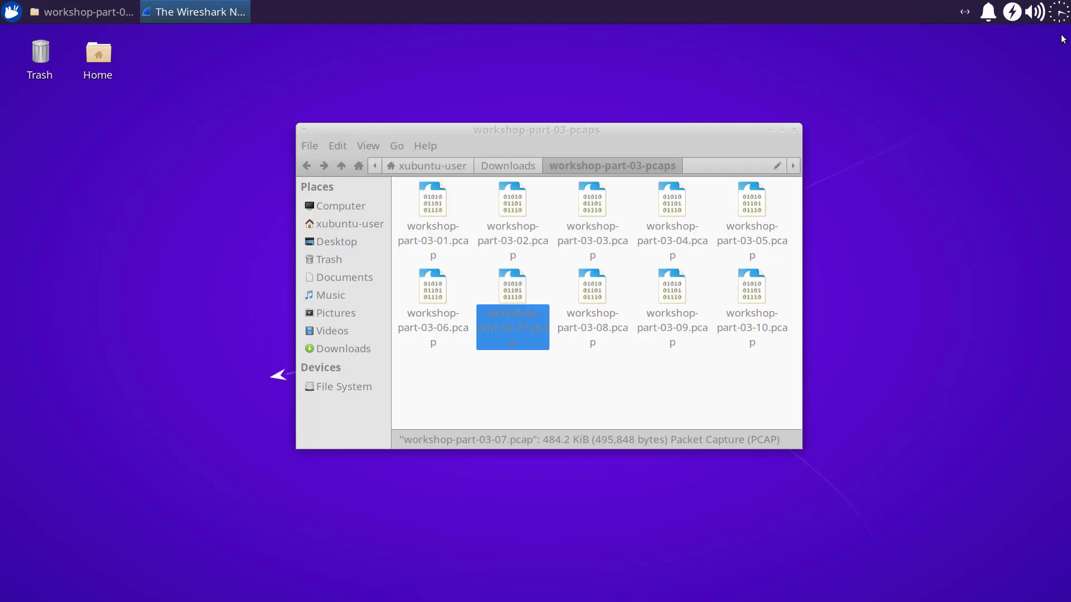
{"action": "left_click", "coordinate": [593, 300]}
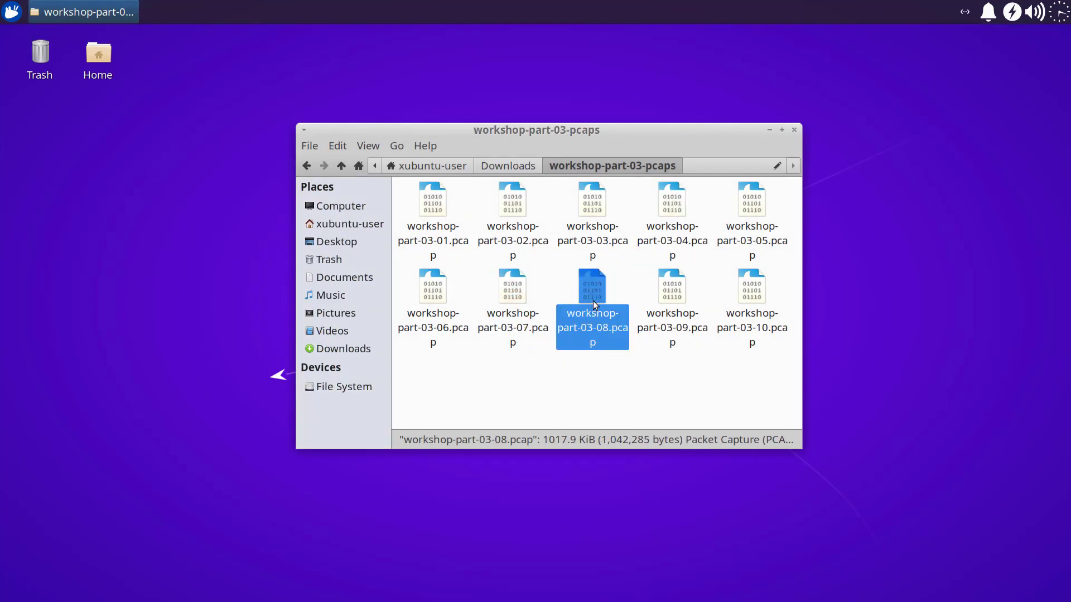
{"action": "right_click", "coordinate": [594, 299]}
{"action": "left_click", "coordinate": [618, 312]}
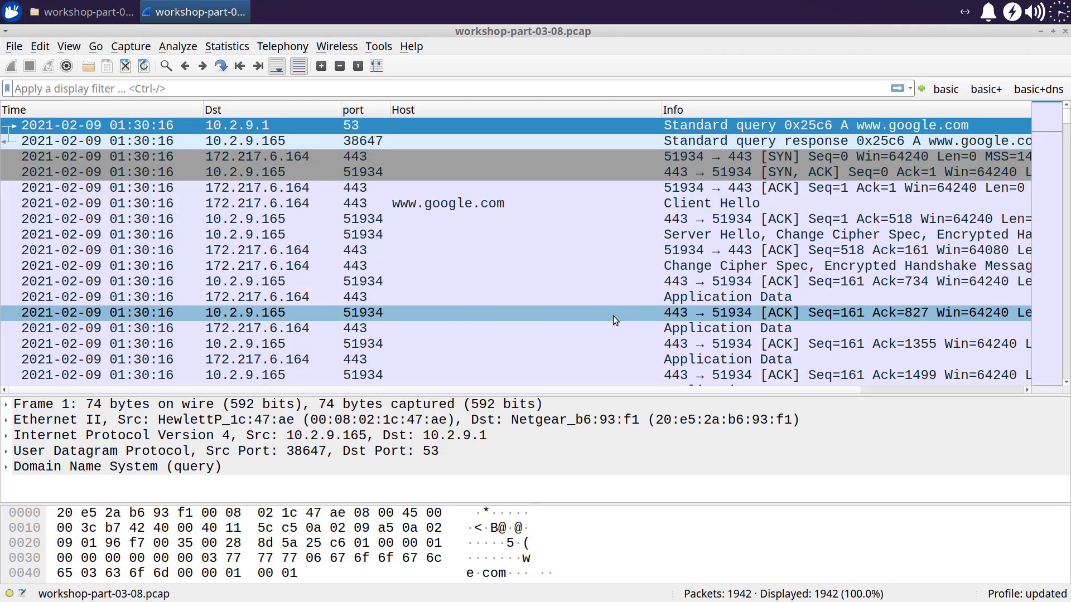
{"action": "left_click", "coordinate": [945, 89]}
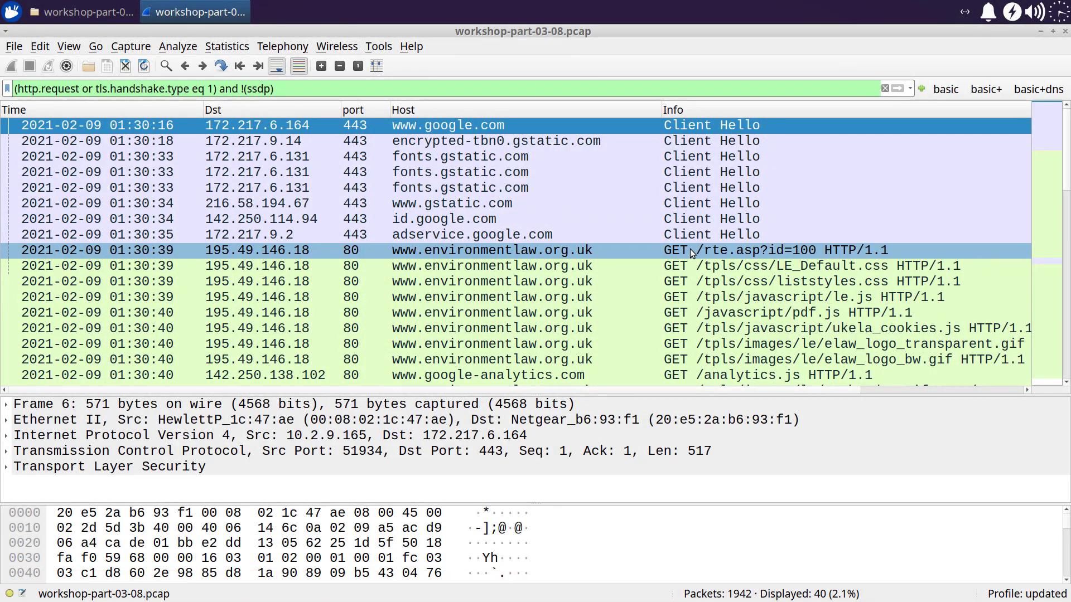
{"action": "left_click", "coordinate": [690, 250]}
{"action": "right_click", "coordinate": [690, 249]}
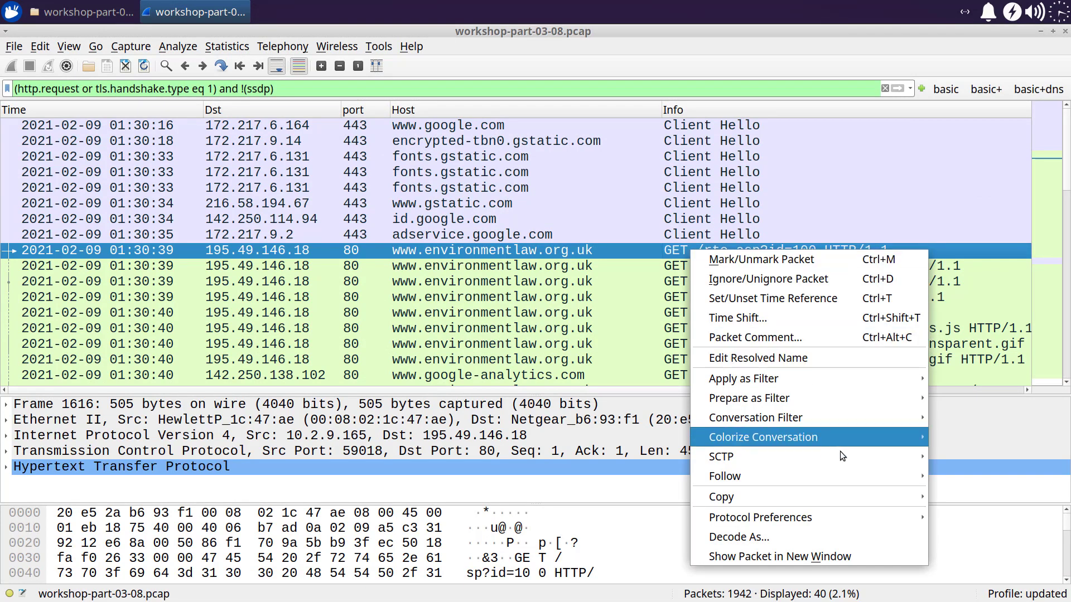
{"action": "mouse_move", "coordinate": [835, 470]}
{"action": "left_click", "coordinate": [655, 475]}
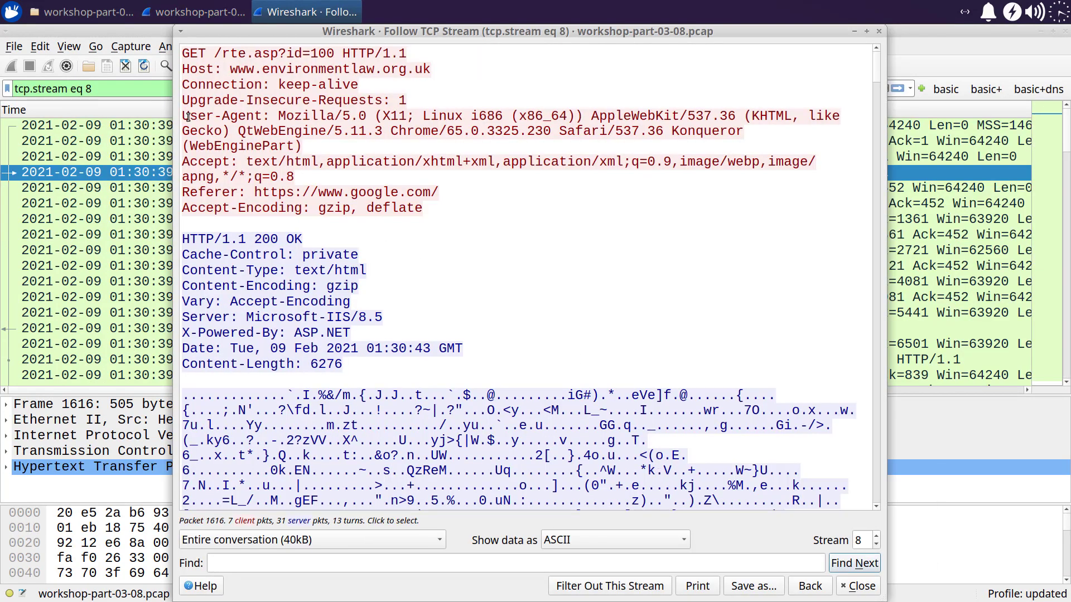
{"action": "left_click_drag", "start_coordinate": [182, 116], "coordinate": [181, 156]}
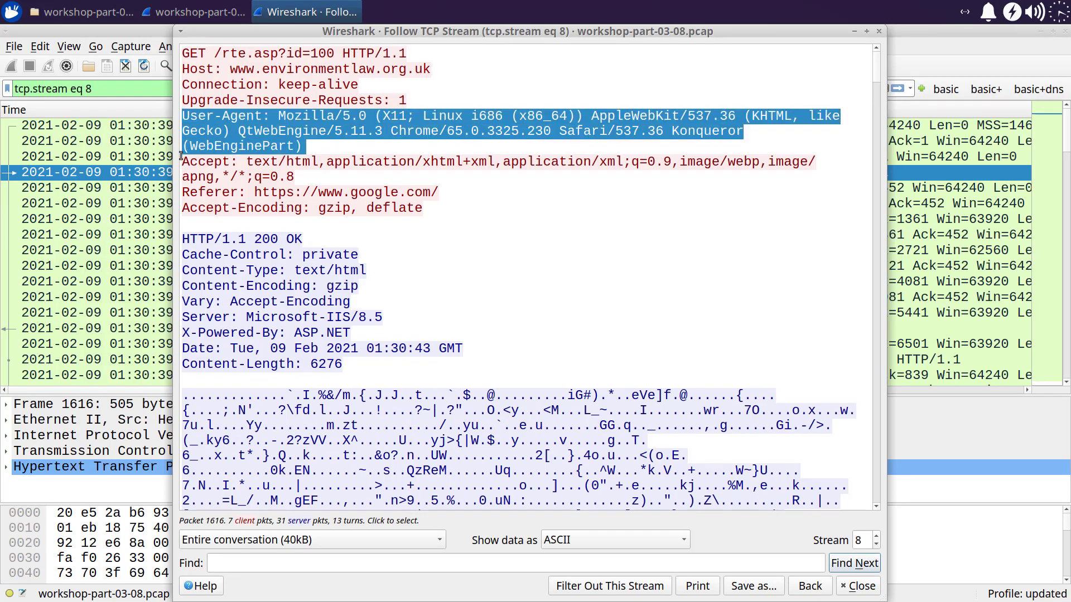